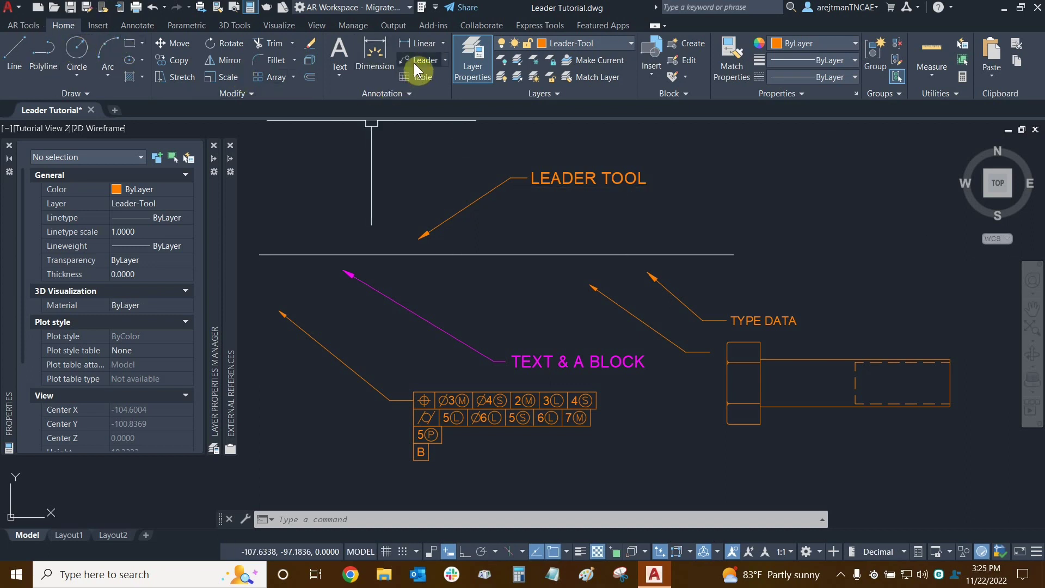
- Add a multileader with the text "MLeader", its arrowhead above the right part of the white line and its landing up to the right
click(446, 60)
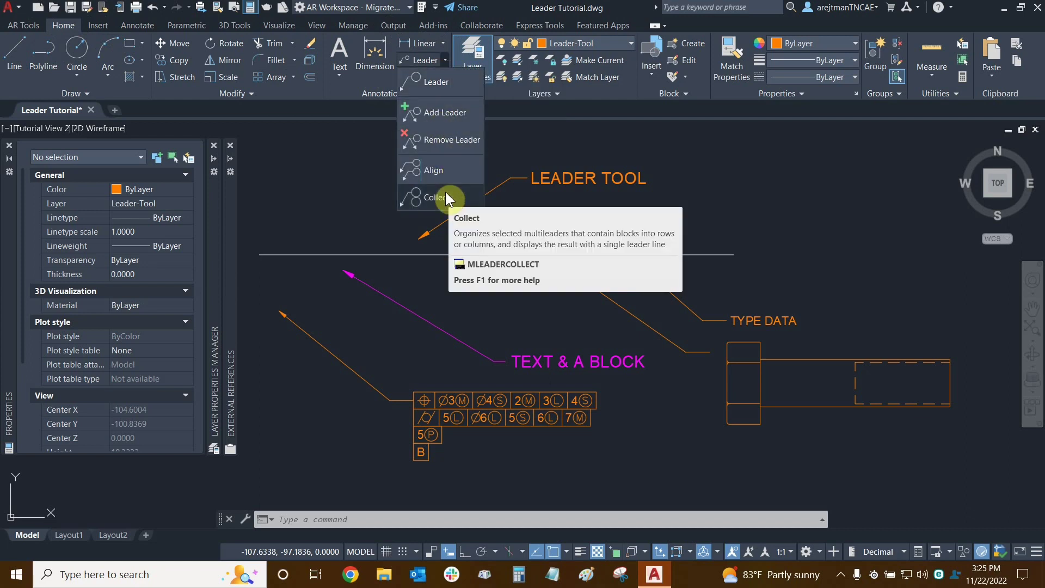
click(456, 81)
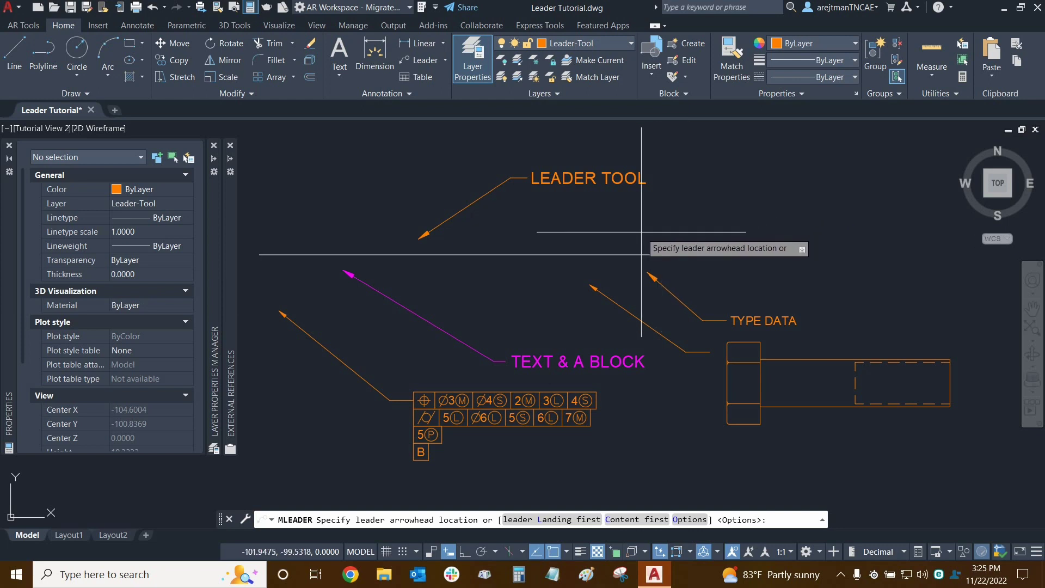
click(628, 234)
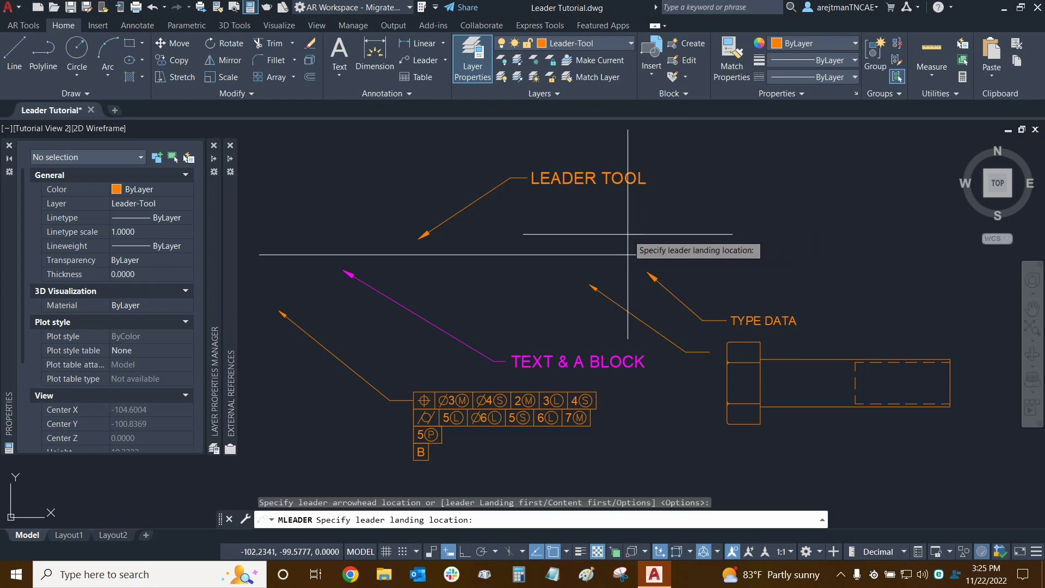
click(705, 186)
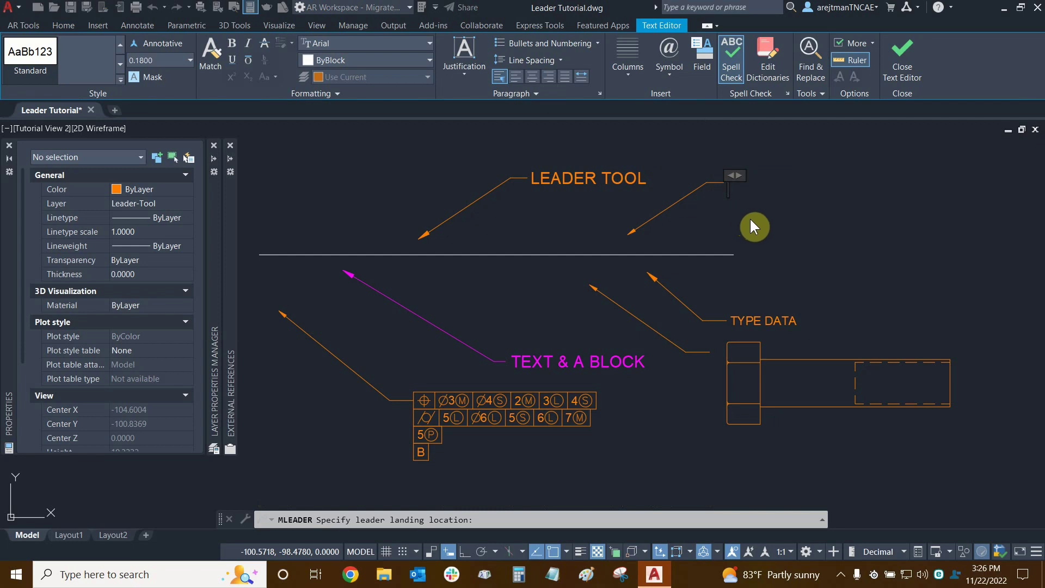
text(MLeader)
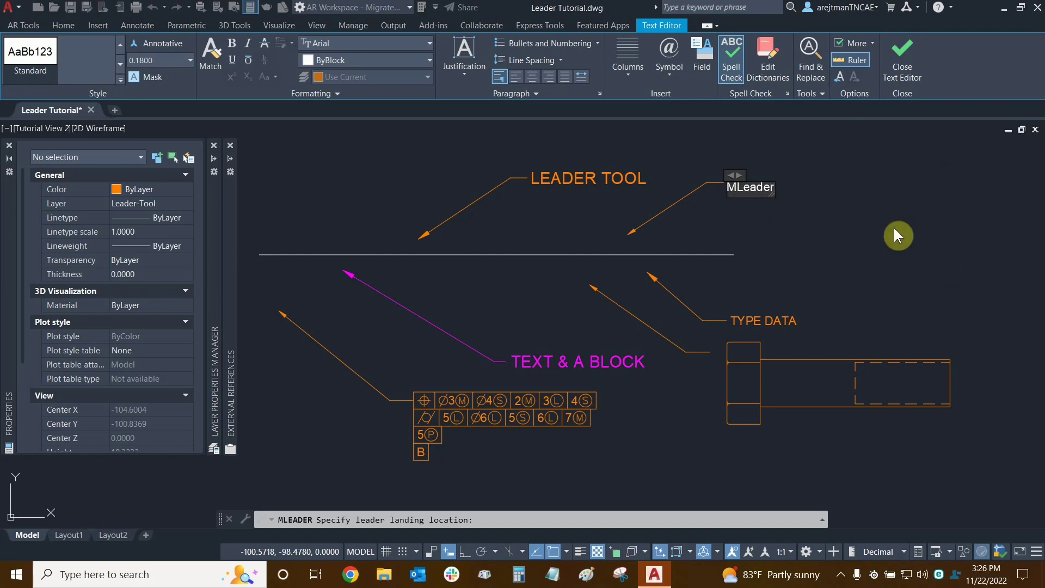
click(913, 280)
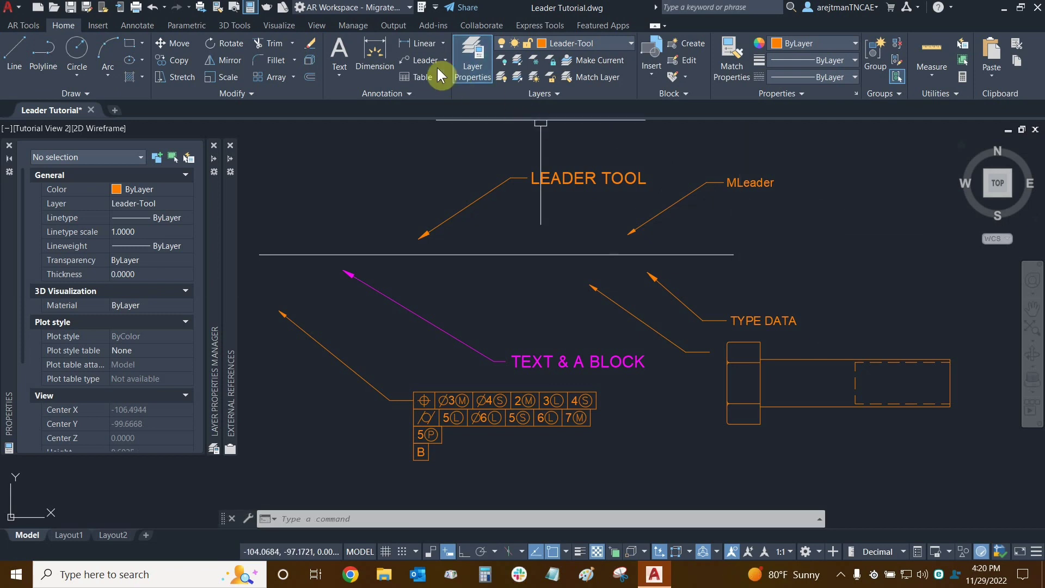
- Add a landing-first multileader reading "A1" left of the LEADER TOOL note, with its arrowhead down near the white line's left end
click(417, 64)
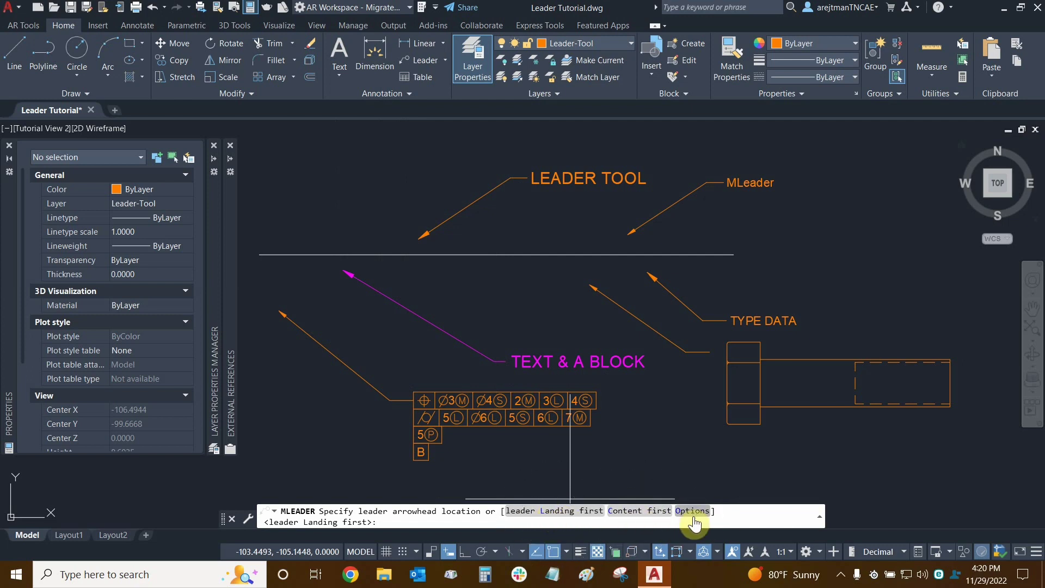
click(543, 513)
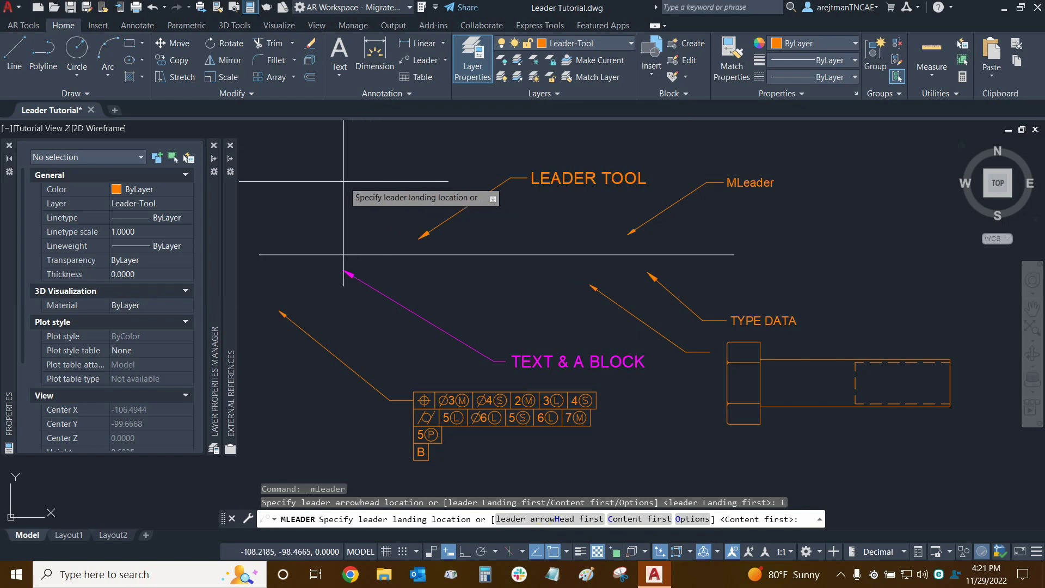
click(377, 184)
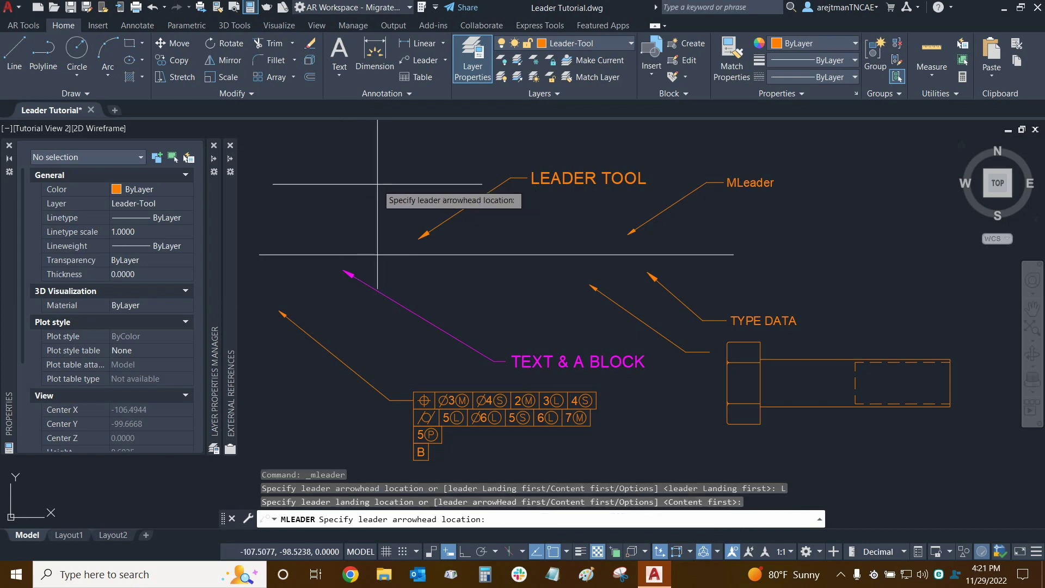
click(285, 240)
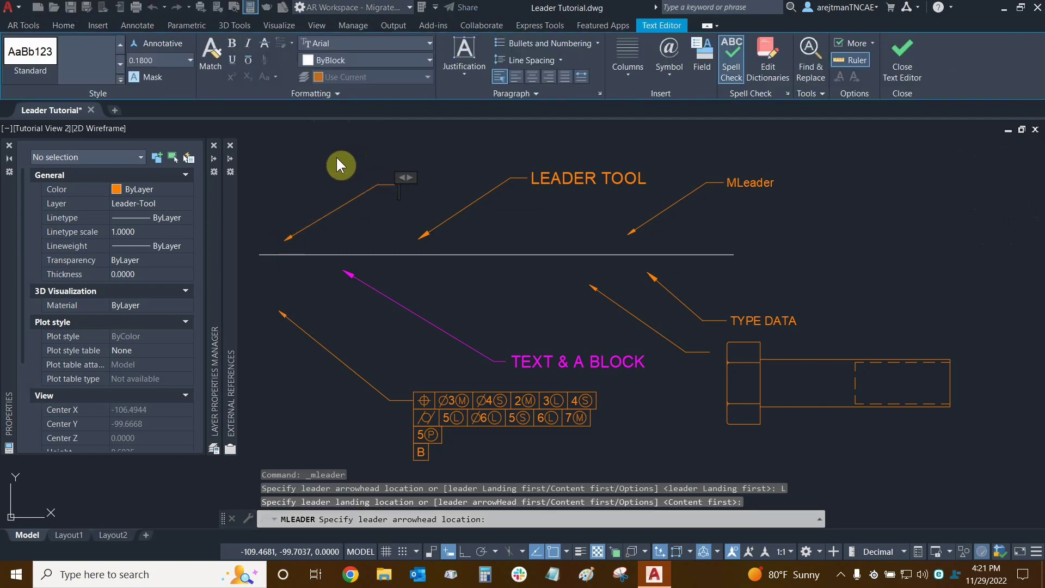
text(A1)
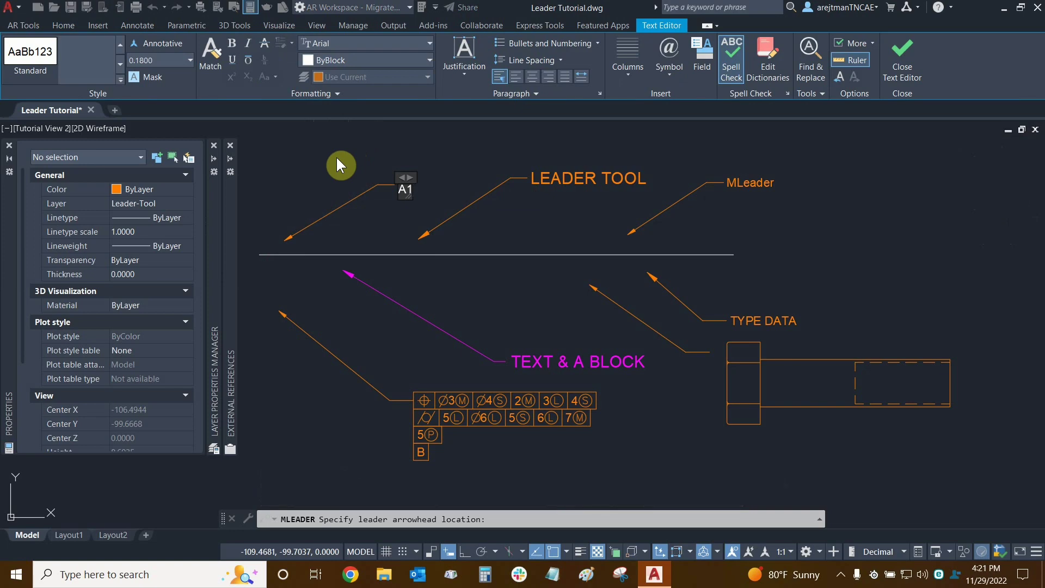
click(292, 167)
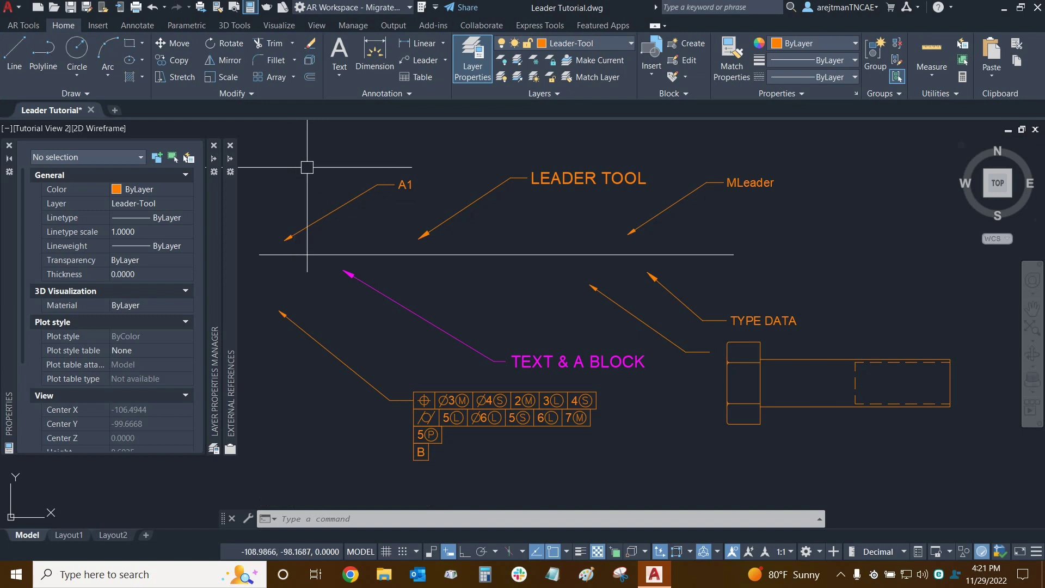
- Add a content-first multileader with the text "B2" right of the MLeader note, pointing its arrowhead down-left toward the white line's right end
click(420, 60)
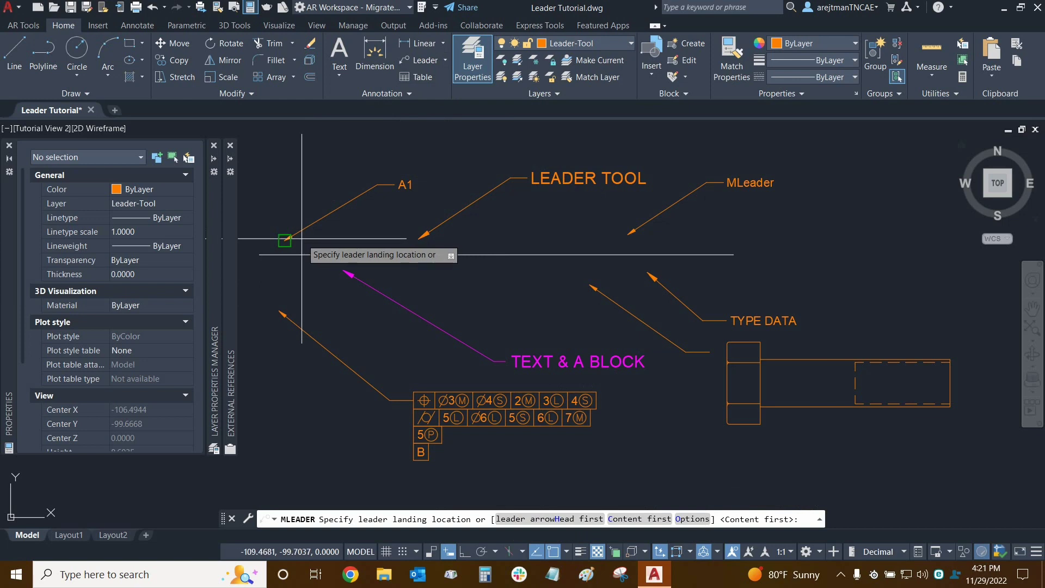
click(623, 520)
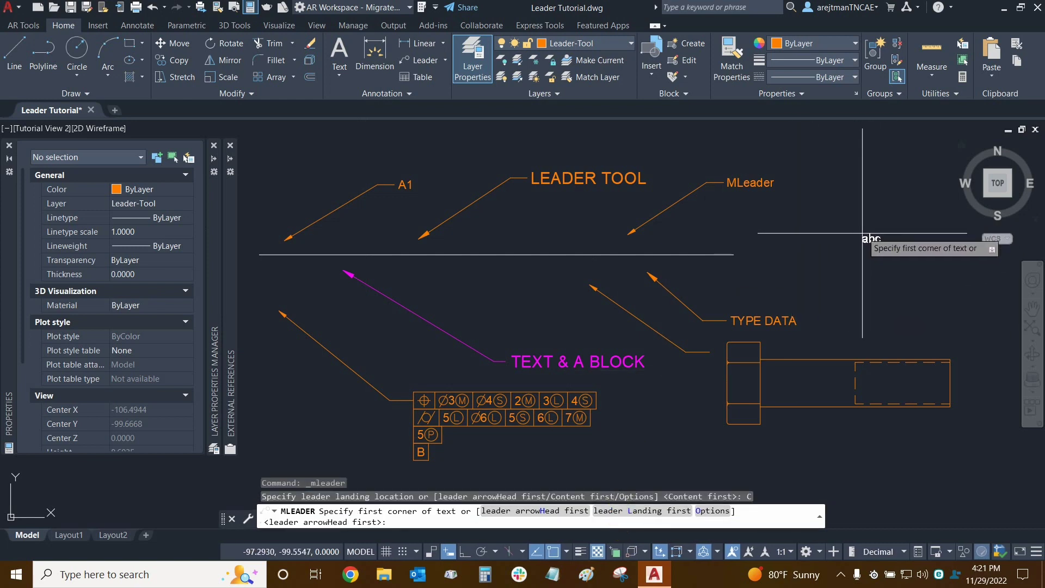
click(845, 192)
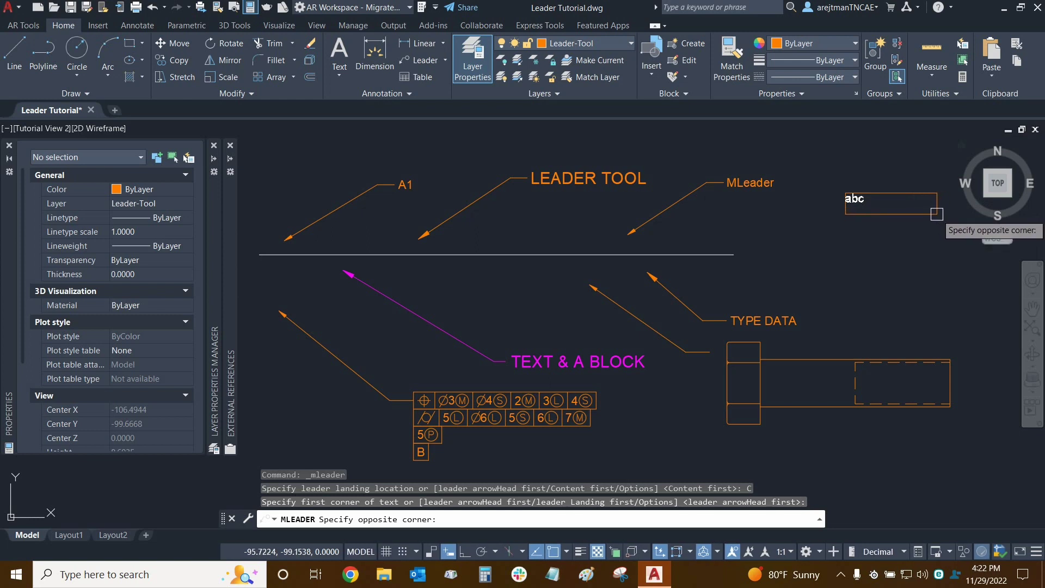
click(939, 214)
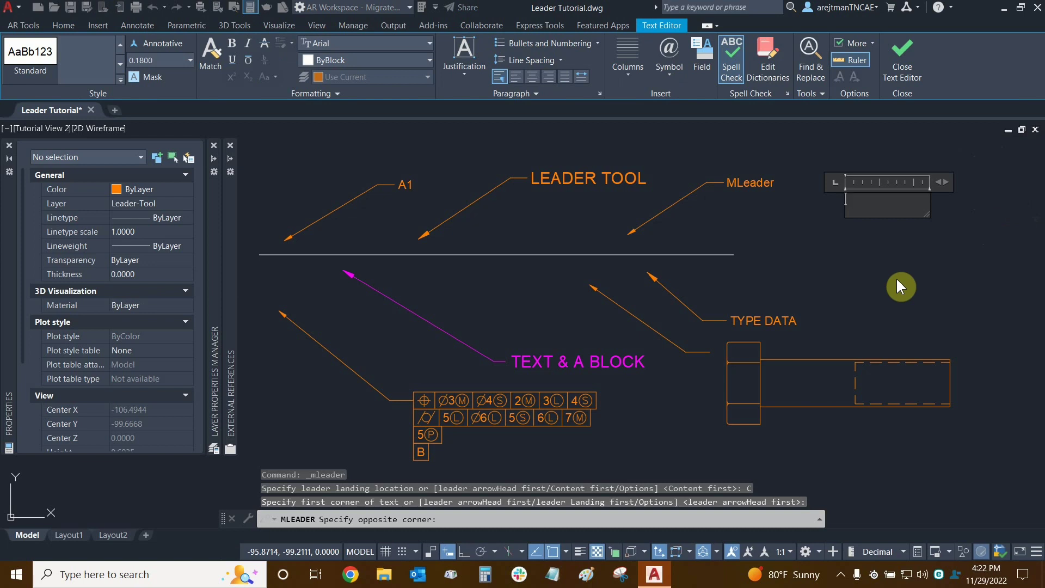
text(B2)
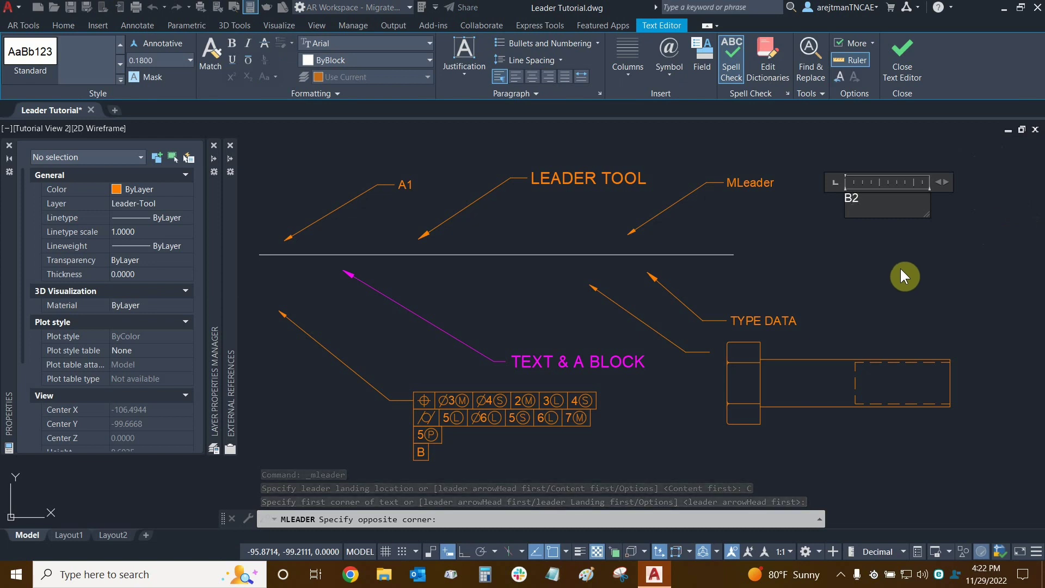
click(880, 298)
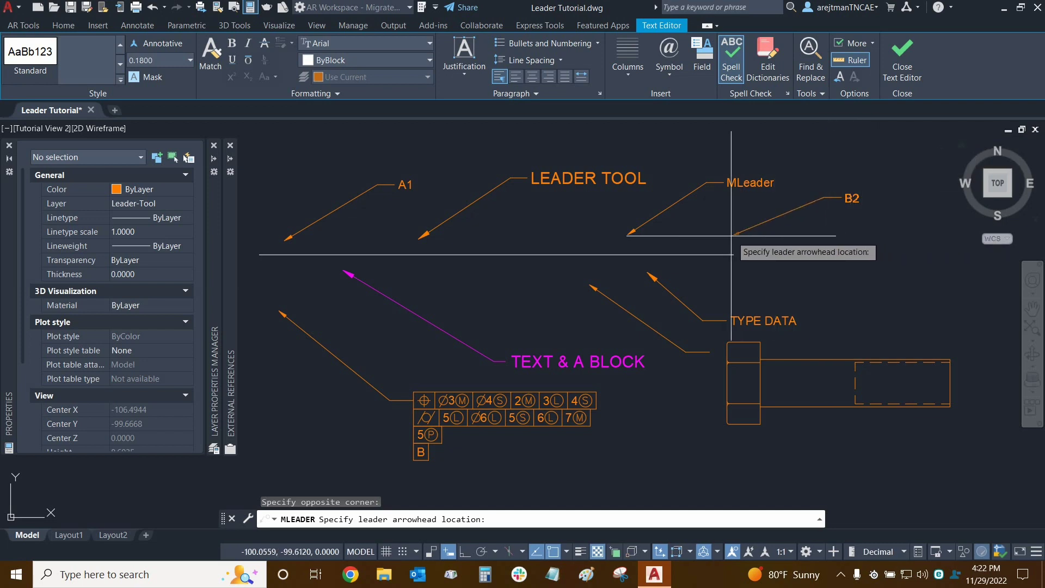
click(705, 241)
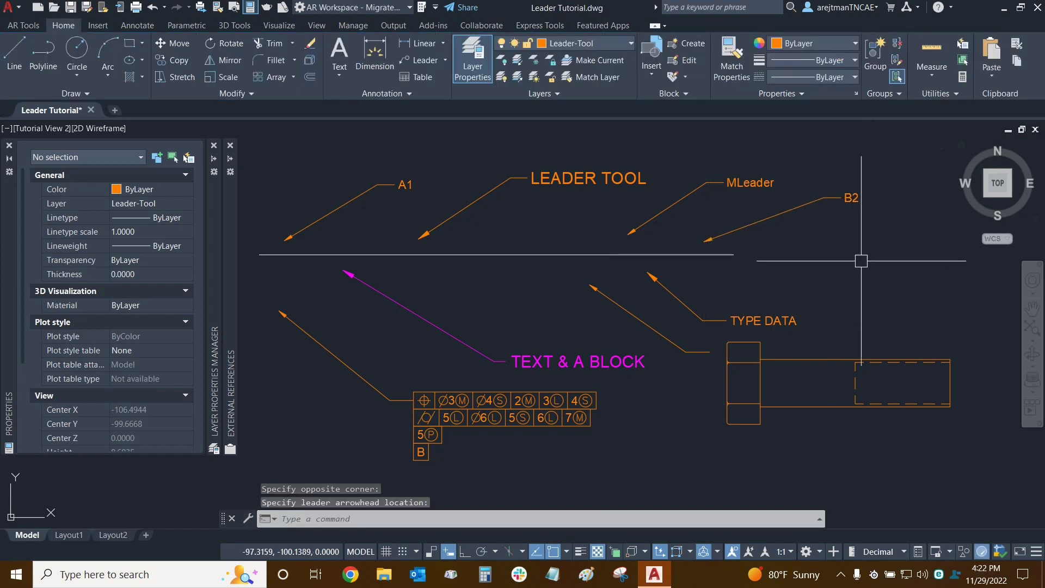
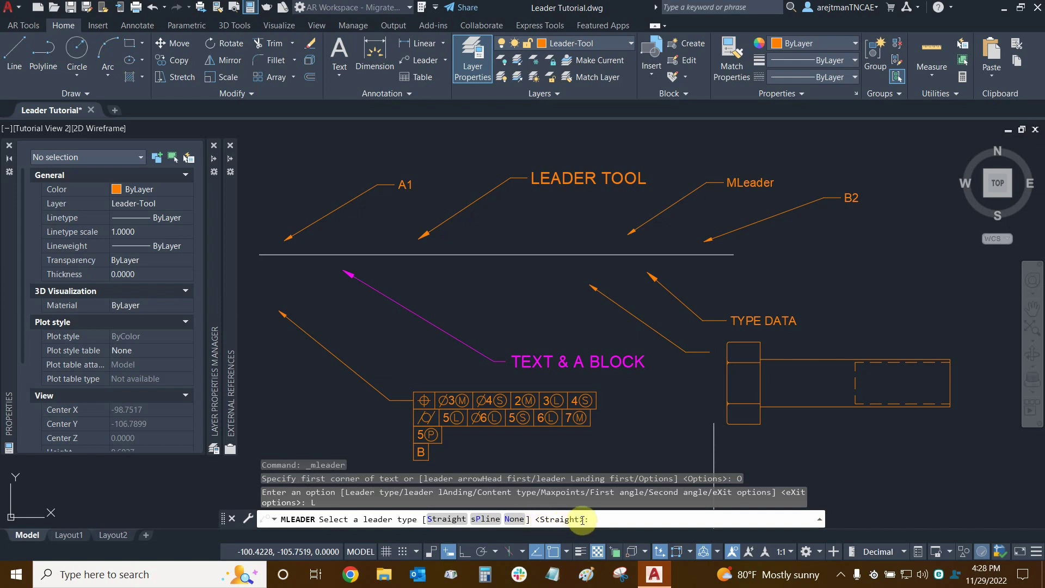
- Set the multileader's leader type to Straight, exit the options and switch to arrowhead-first placement
click(447, 519)
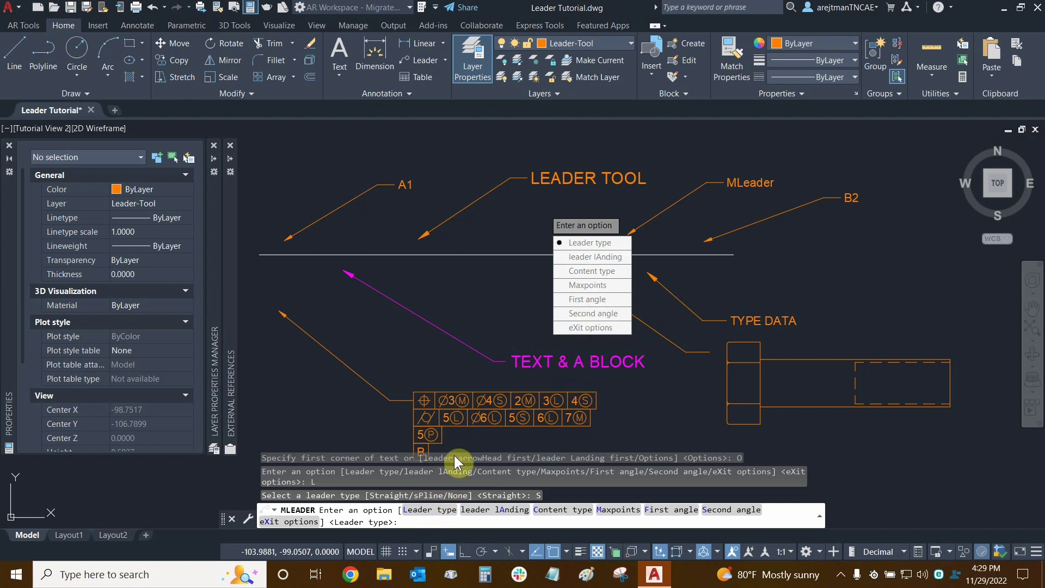
click(587, 327)
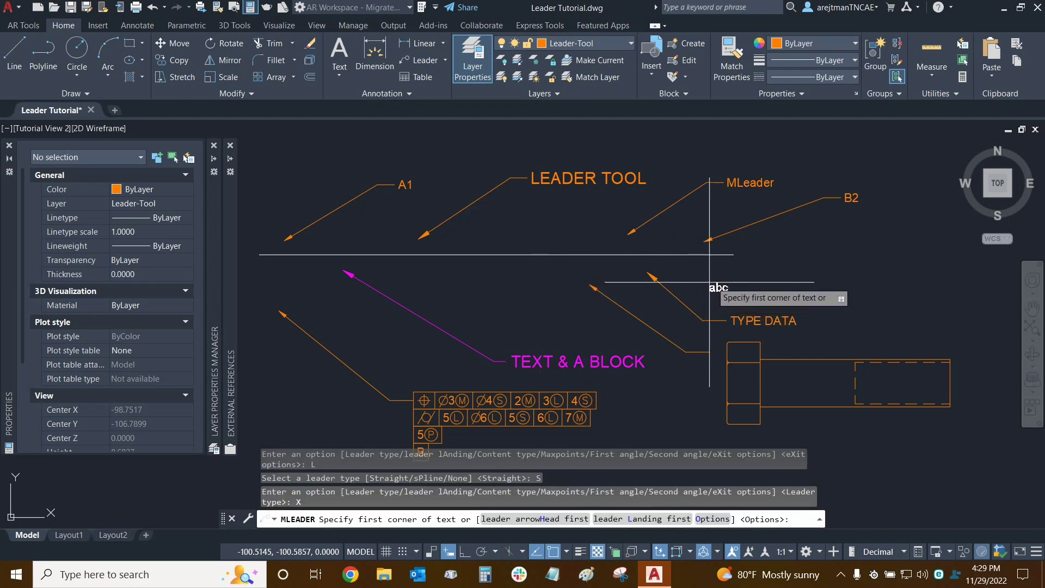
click(530, 520)
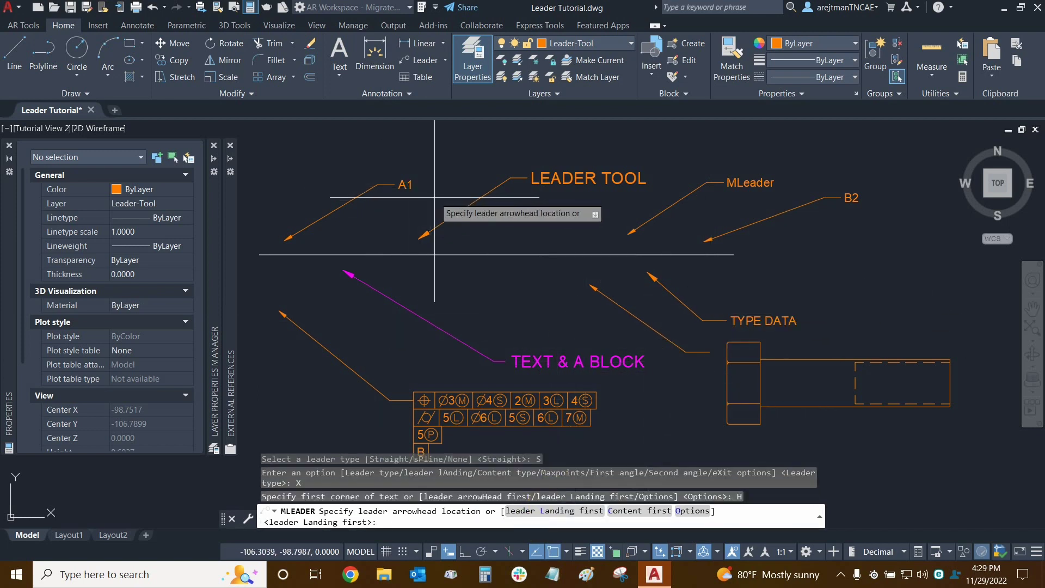
- Place the straight multileader left of the A1 leader, with its landing up to the right and the text "type data"
middle_drag(388, 254, 532, 278)
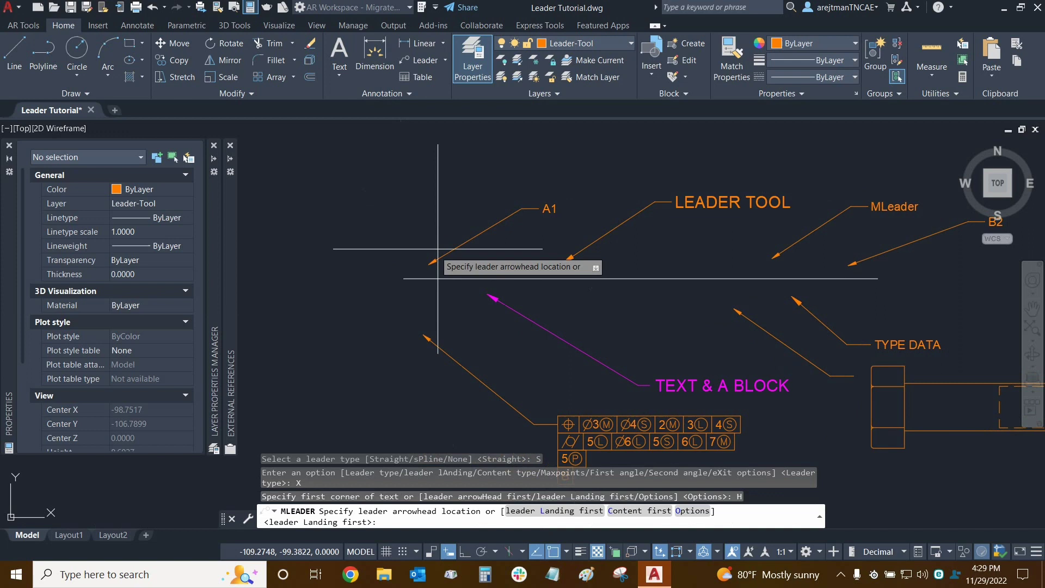
click(359, 258)
click(463, 176)
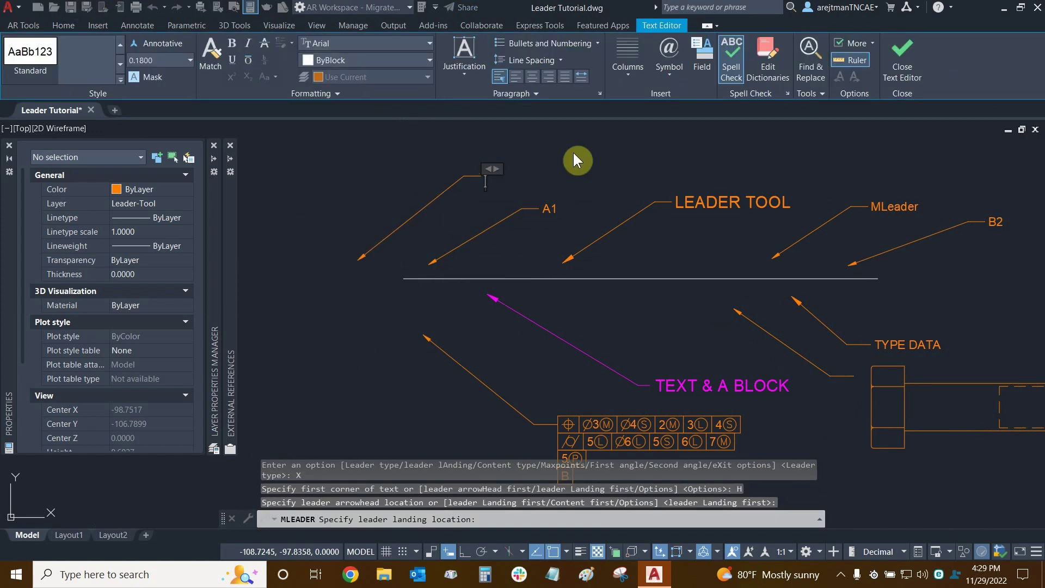
text(type data)
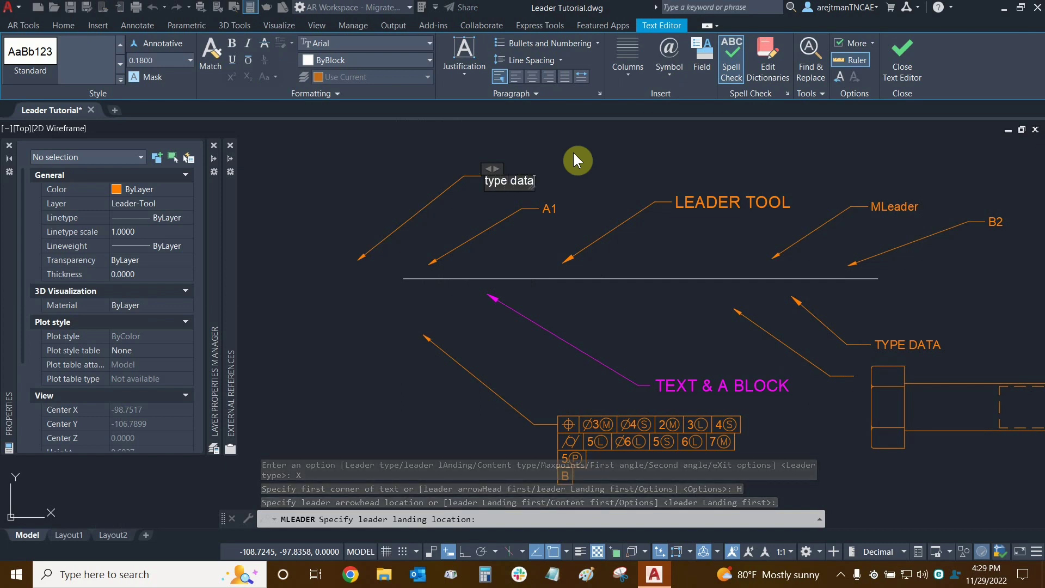
click(583, 148)
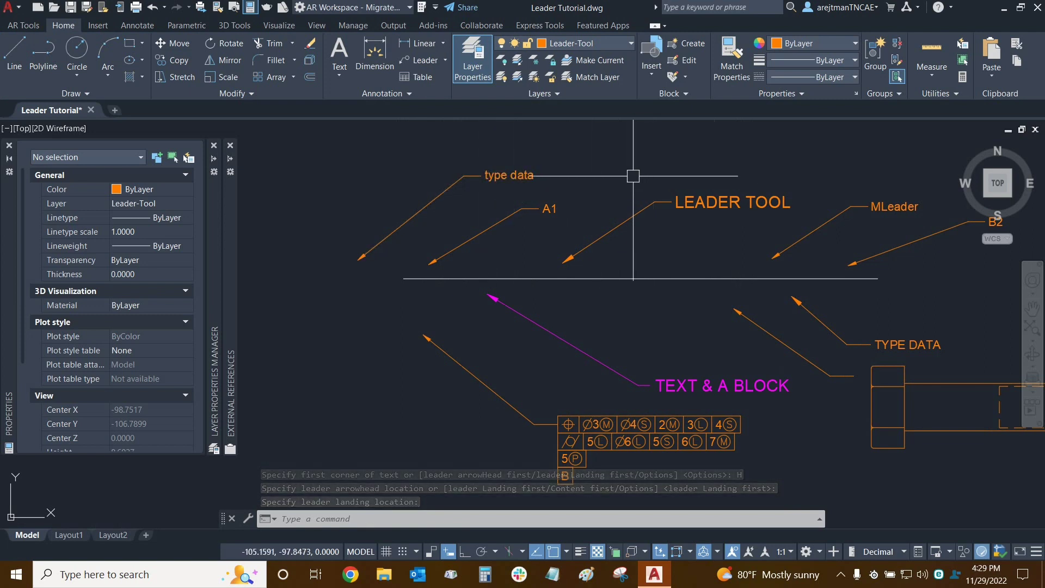
- Start another multileader and set its leader type to sPline in the command options
middle_drag(636, 174, 618, 168)
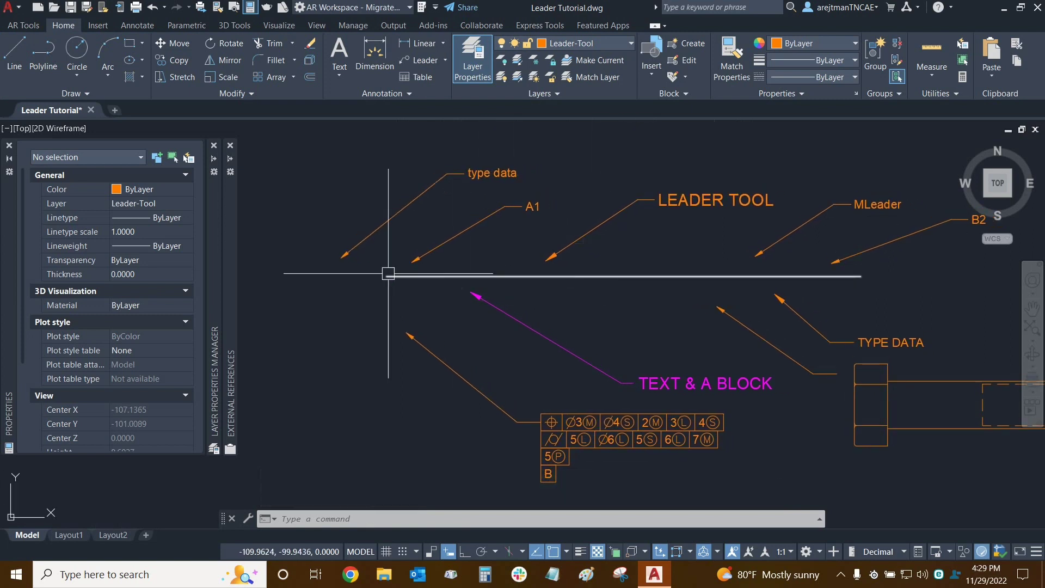
click(419, 61)
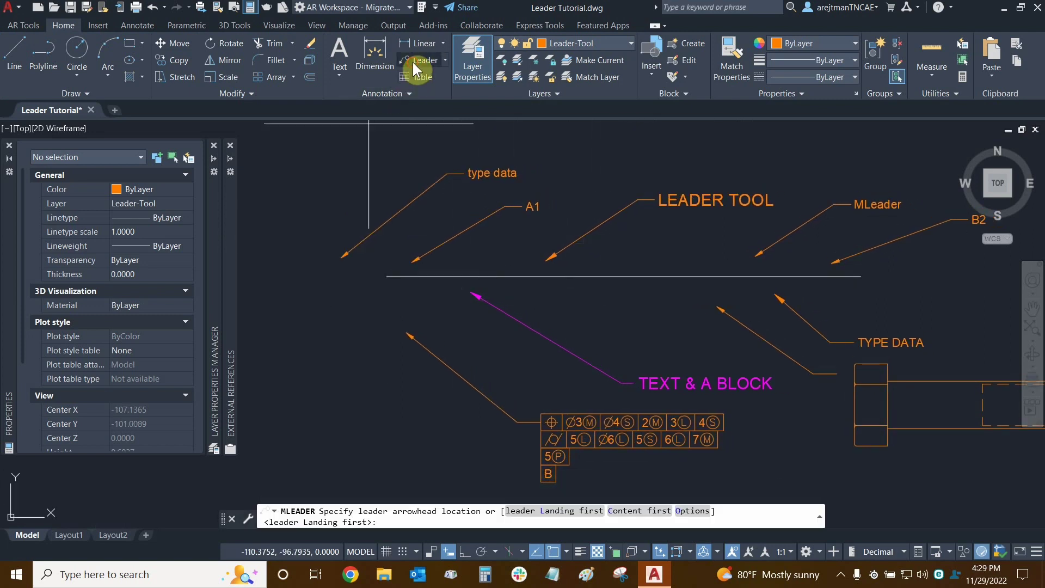
click(683, 514)
click(423, 510)
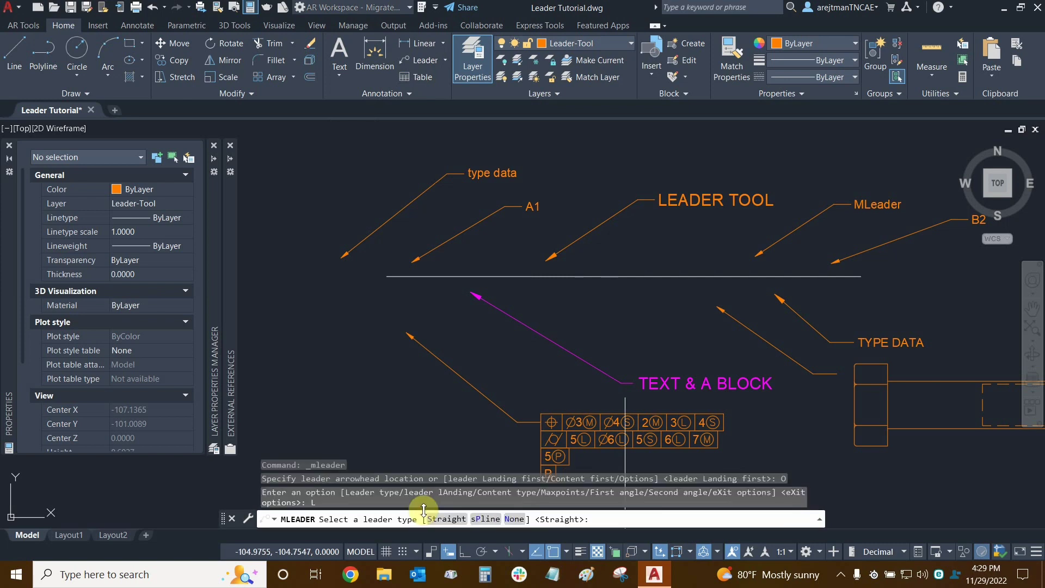
click(482, 522)
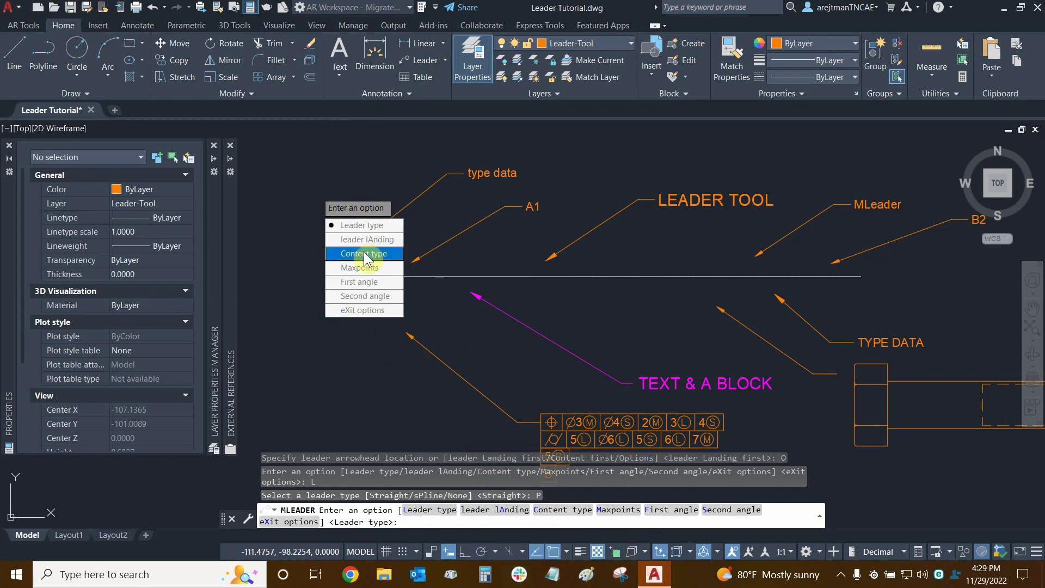
click(355, 309)
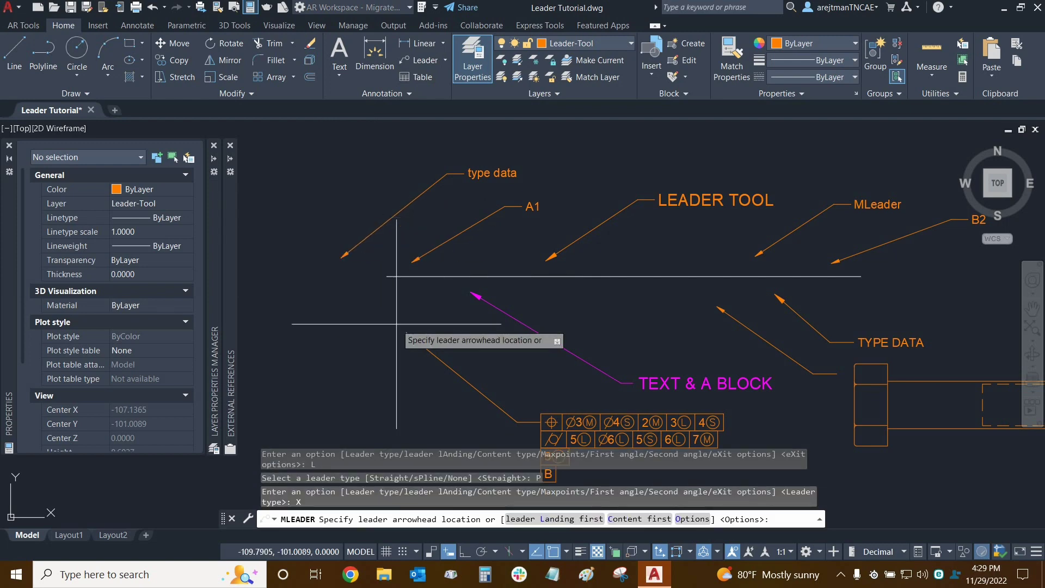
- Place the spline multileader left of the "type data" leader, with its landing up to the right and the text "type more data"
scroll(497, 240, up, 2)
scroll(486, 329, down, 2)
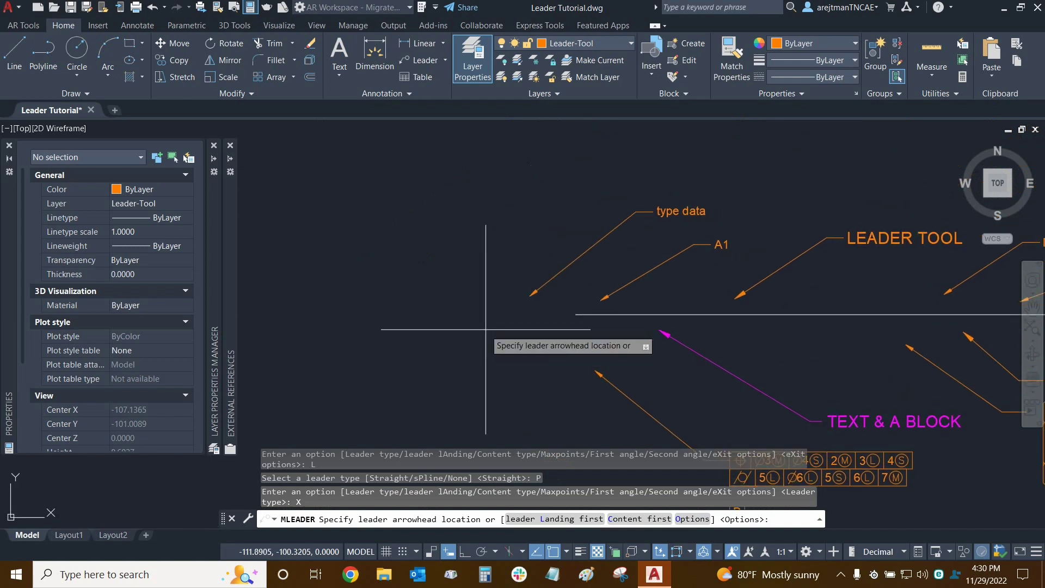
click(408, 296)
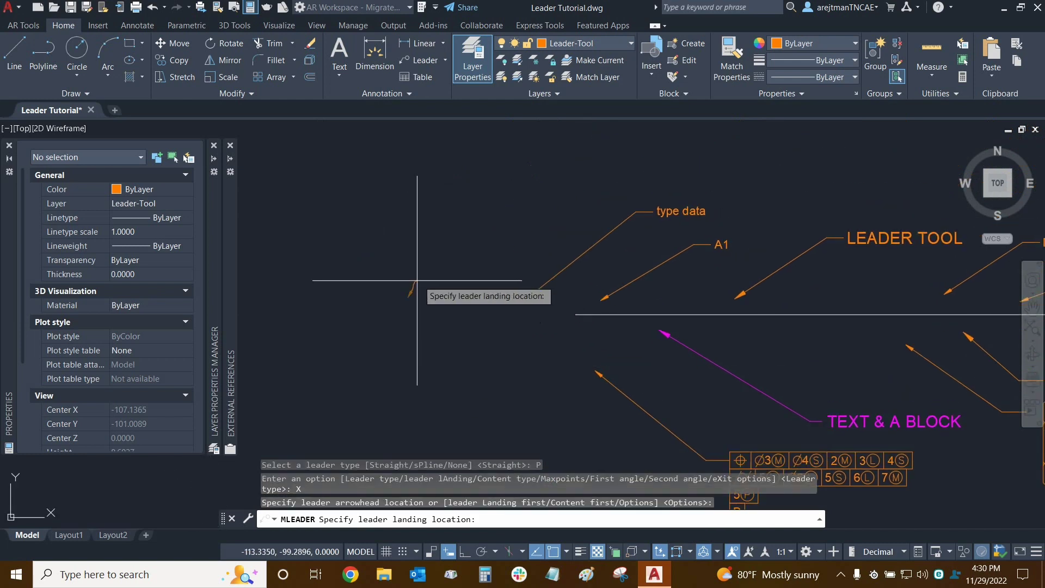
click(484, 205)
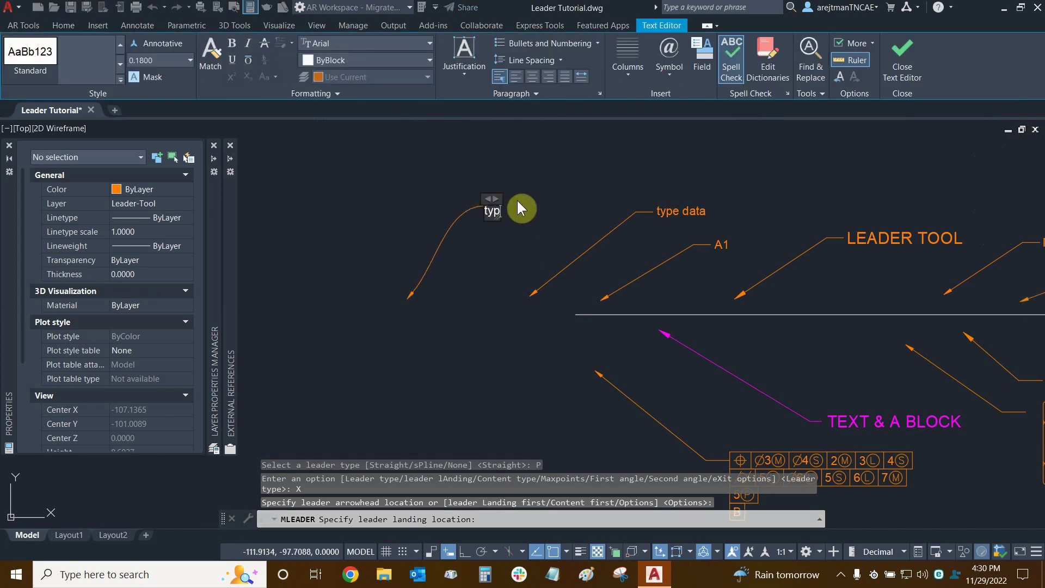
text(type more data)
click(570, 144)
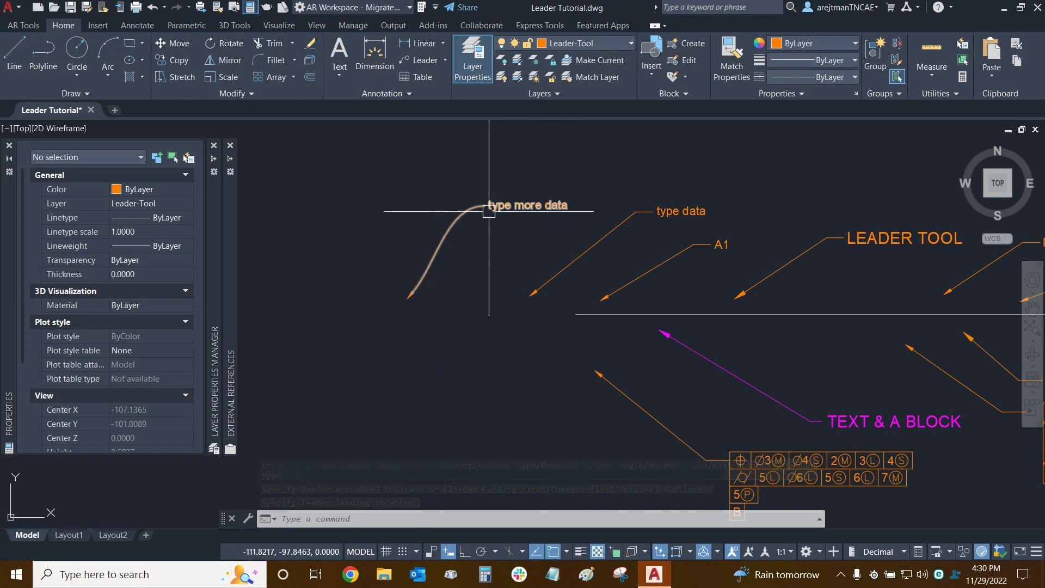
- Select the spline multileader and examine its curve, arrowhead and landing grips, leaving it deselected
click(439, 248)
scroll(457, 210, up, 5)
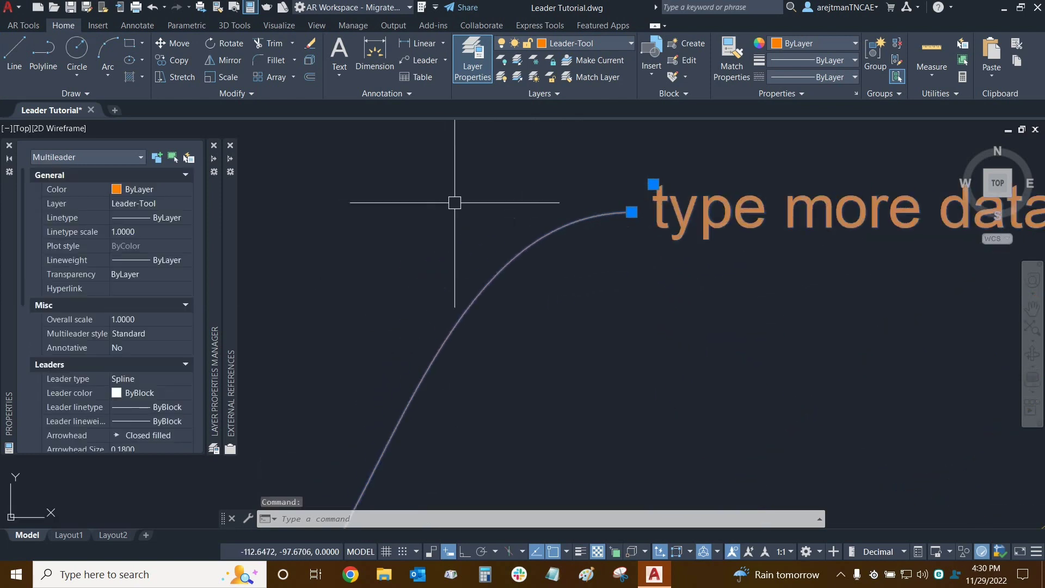
scroll(632, 188, down, 3)
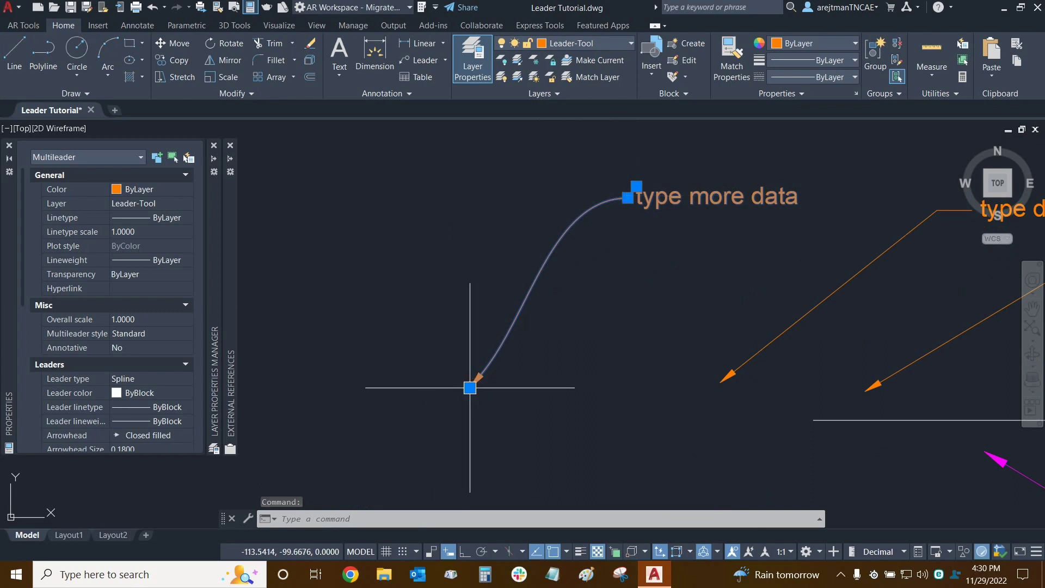
mouse_move(630, 198)
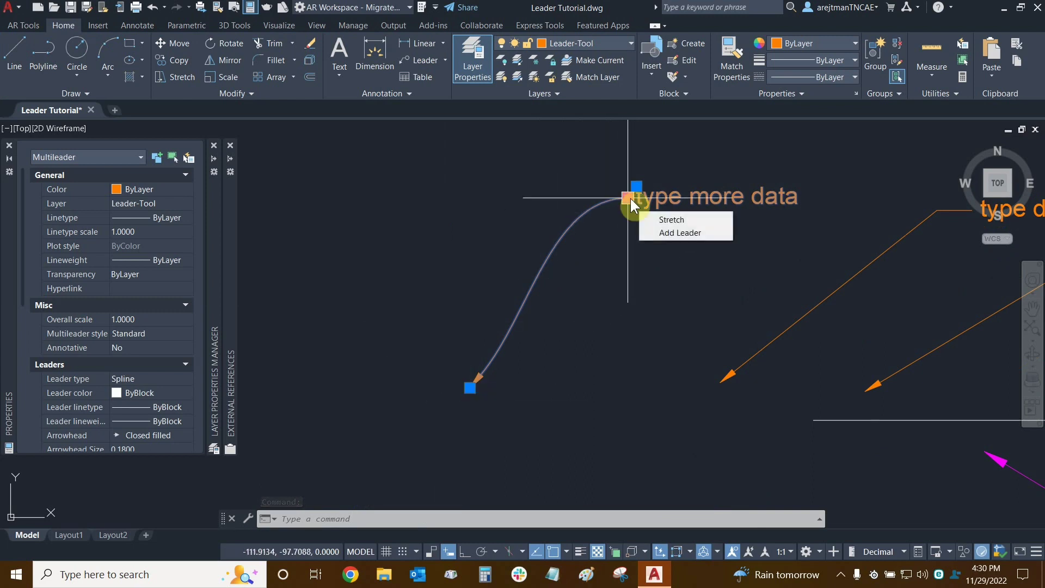
scroll(637, 354, down, 3)
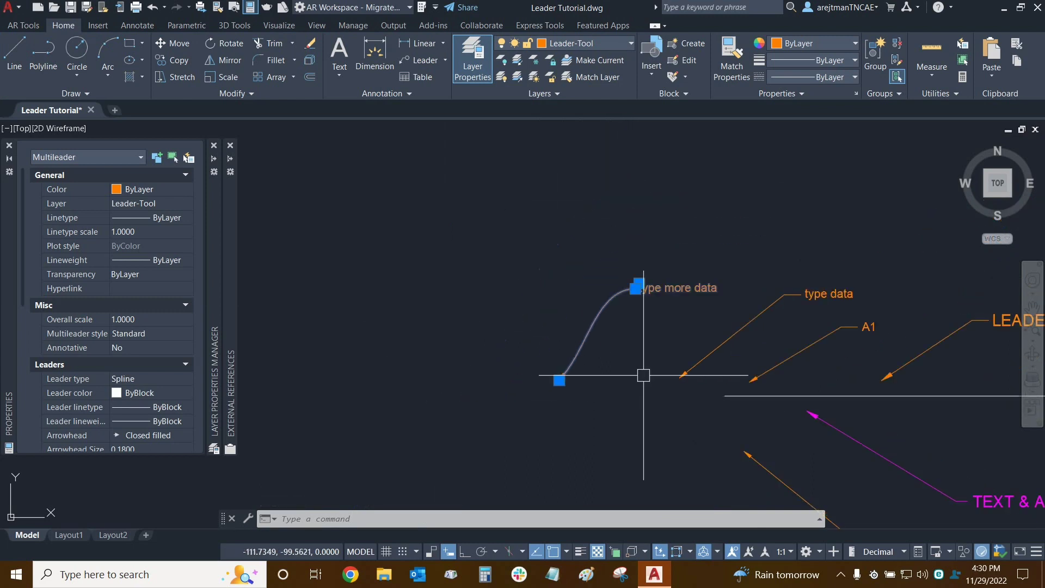
middle_drag(642, 373, 395, 262)
scroll(396, 262, down, 2)
mouse_move(443, 299)
middle_down()
mouse_move(357, 299)
mouse_move(390, 296)
middle_up()
key(Escape)
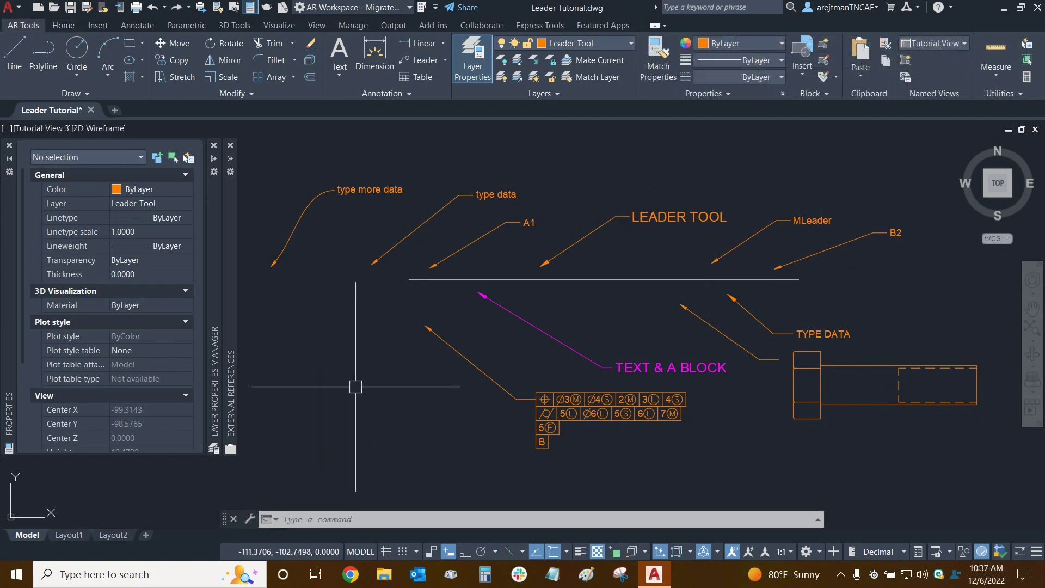
- Start another multileader and set its options to use a landing with a fixed landing distance of .25
click(423, 60)
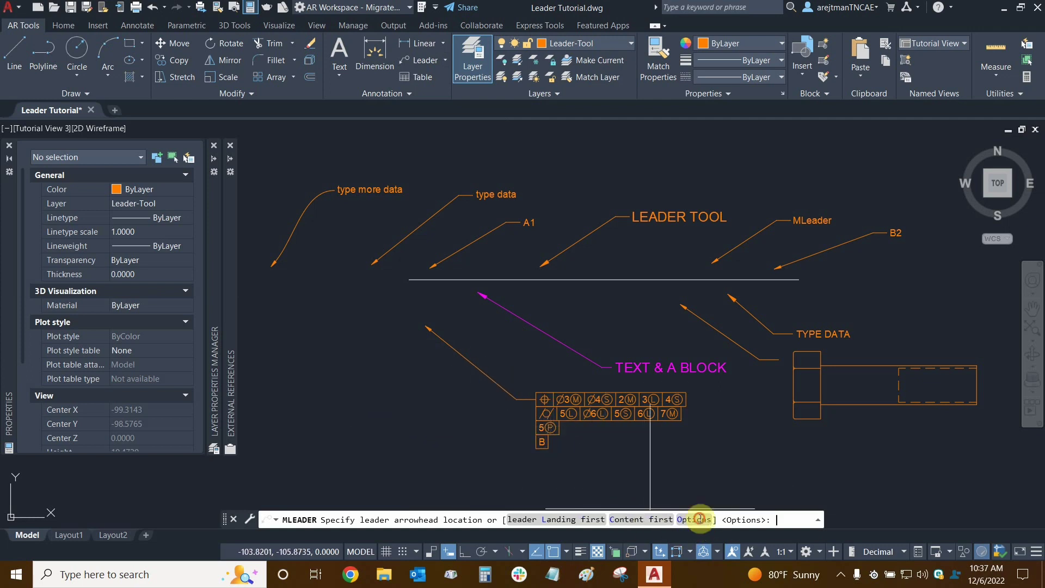
click(694, 519)
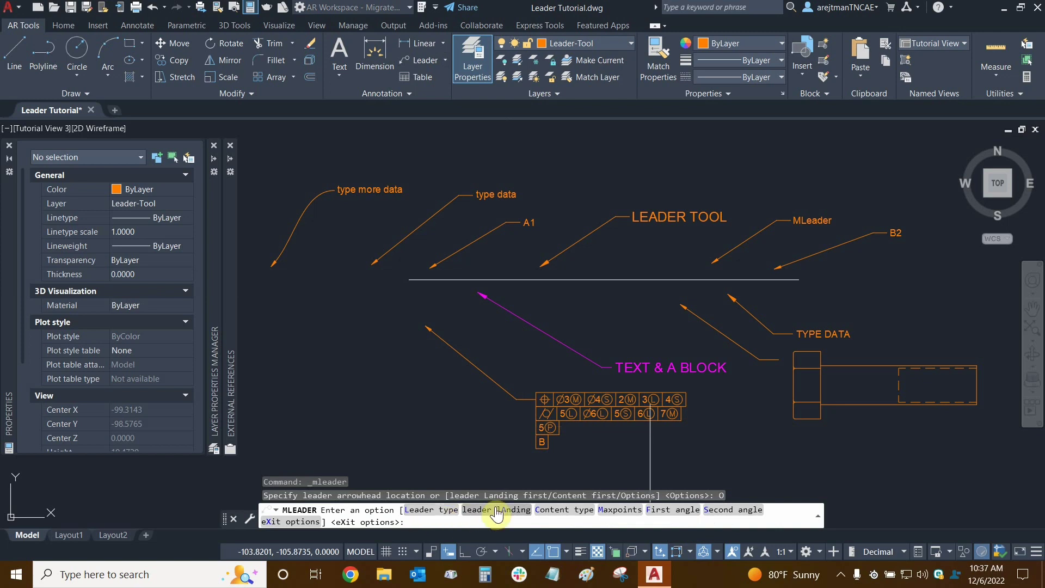
click(513, 511)
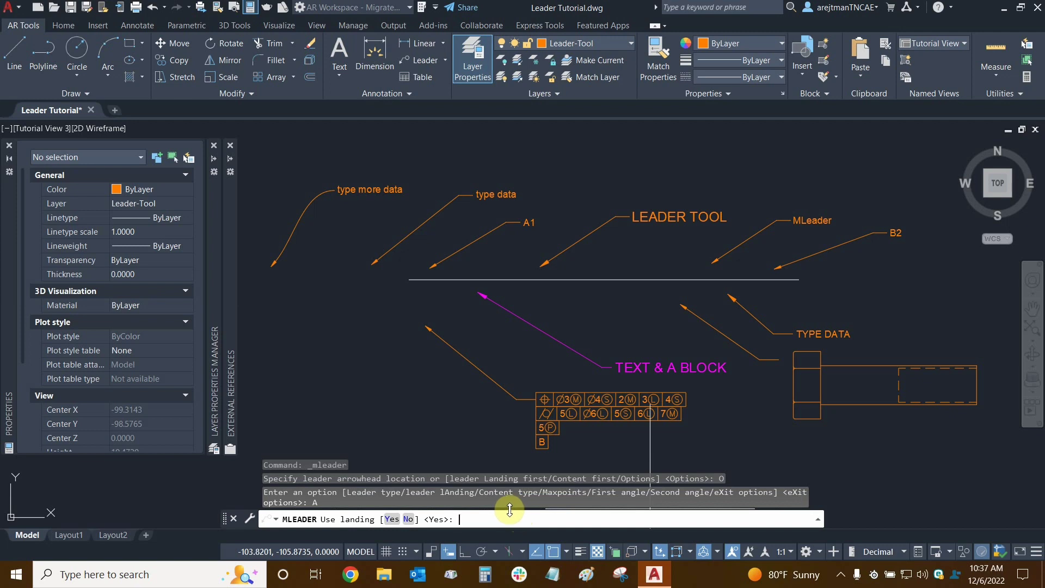
text(y)
key(Return)
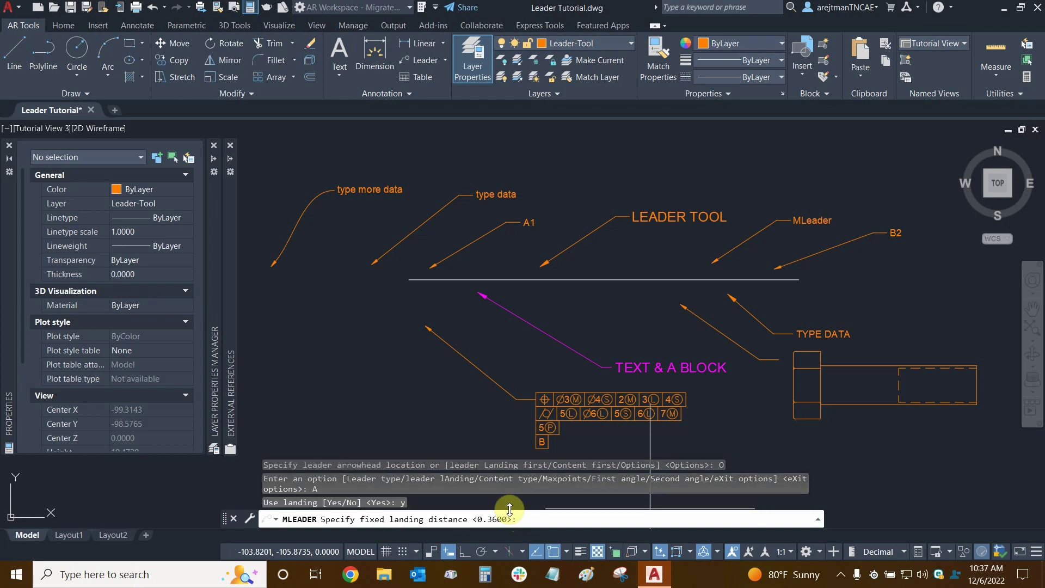
click(554, 518)
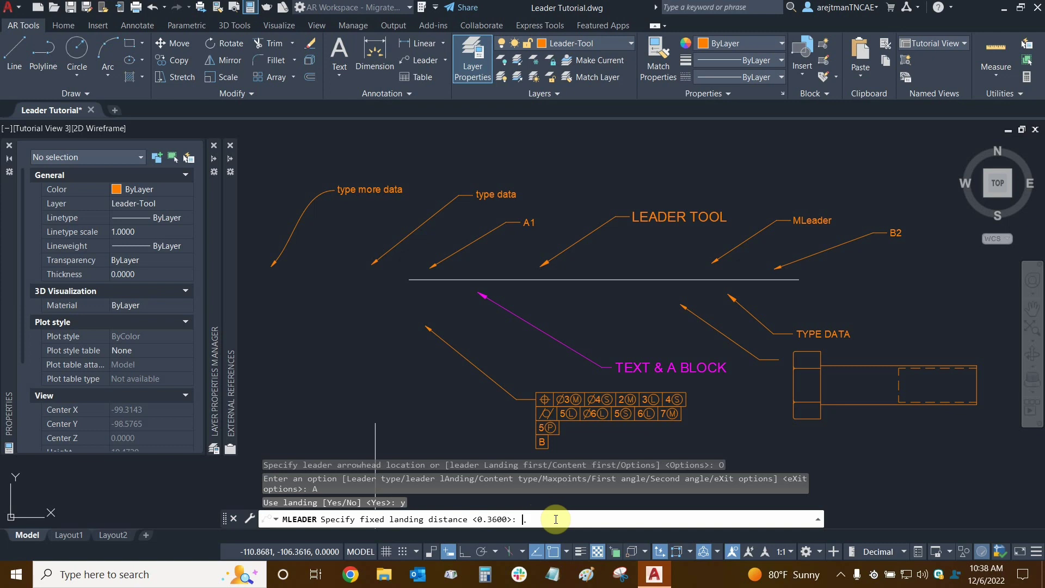
key(Return)
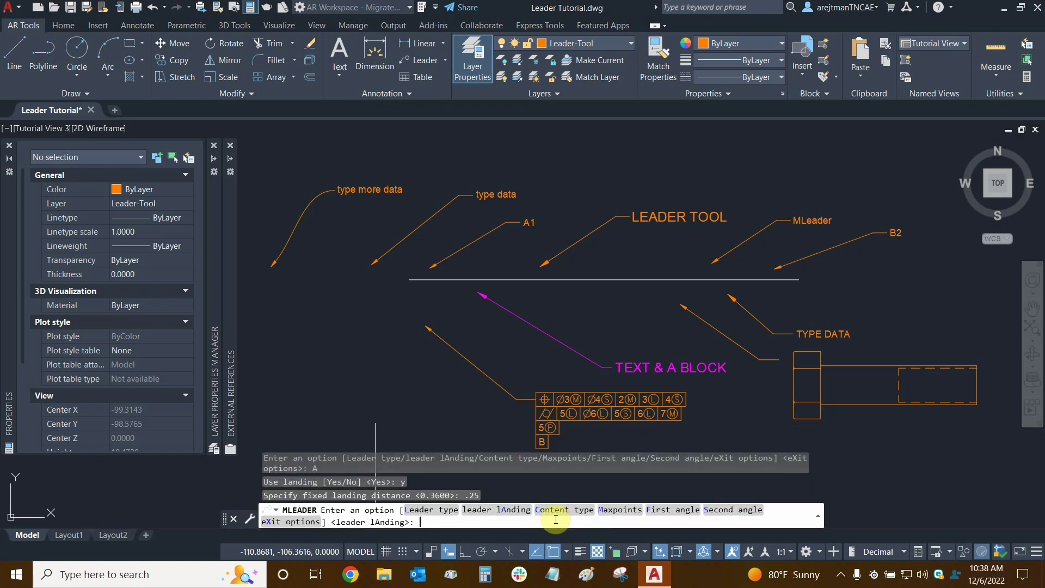
- Set the multileader's content type to Mtext in the command options
key(Down)
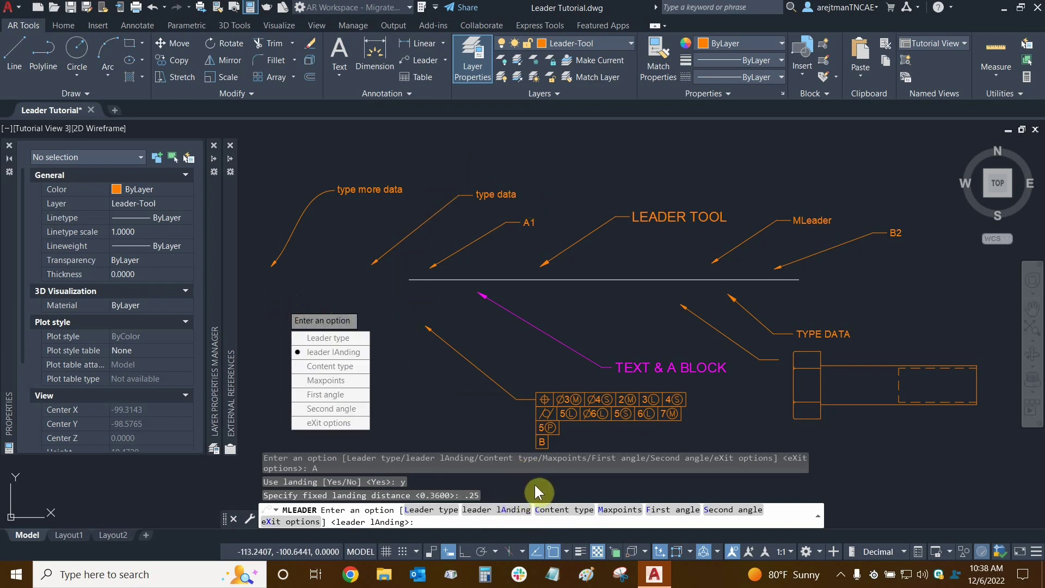
click(554, 516)
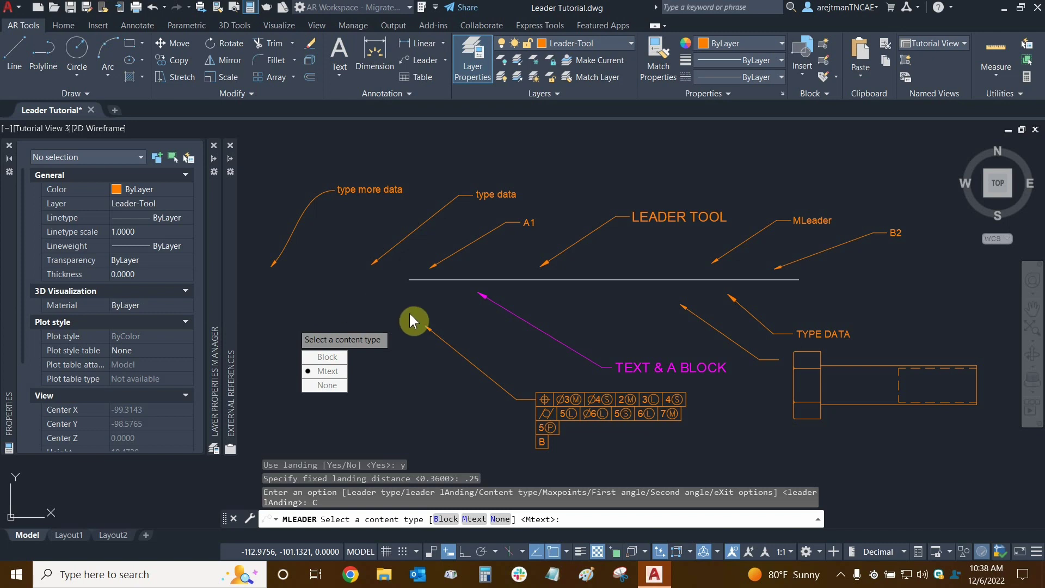
click(473, 519)
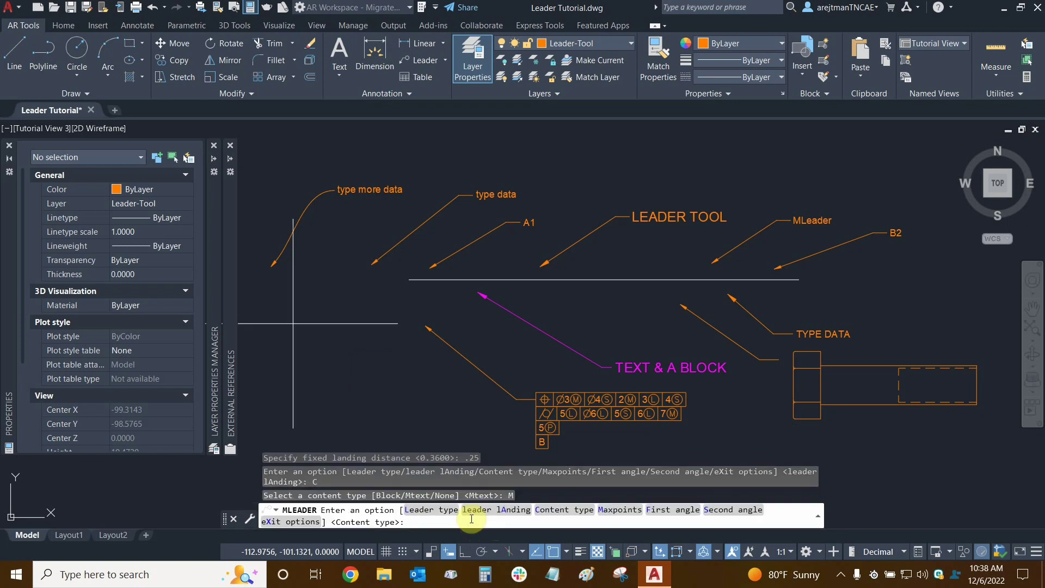
- Set the maximum points for the leader line to 3 and exit the multileader options
right_click(471, 519)
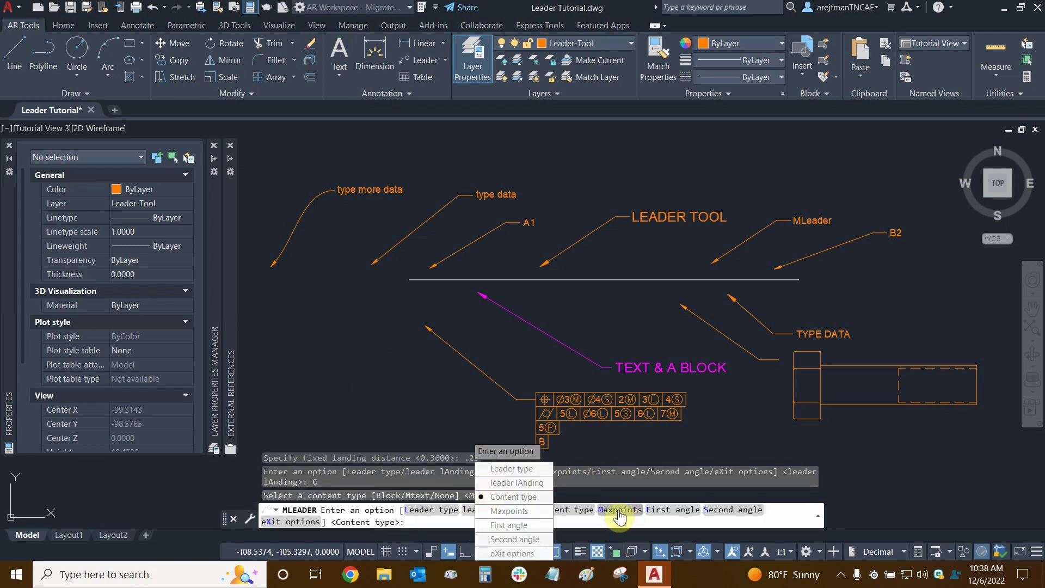
click(618, 514)
click(619, 513)
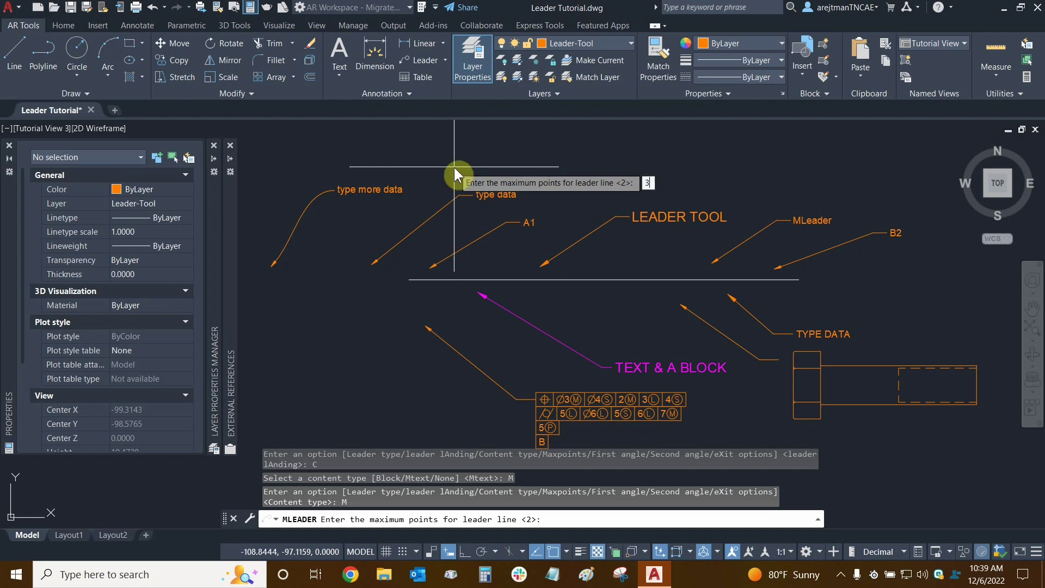
key(Return)
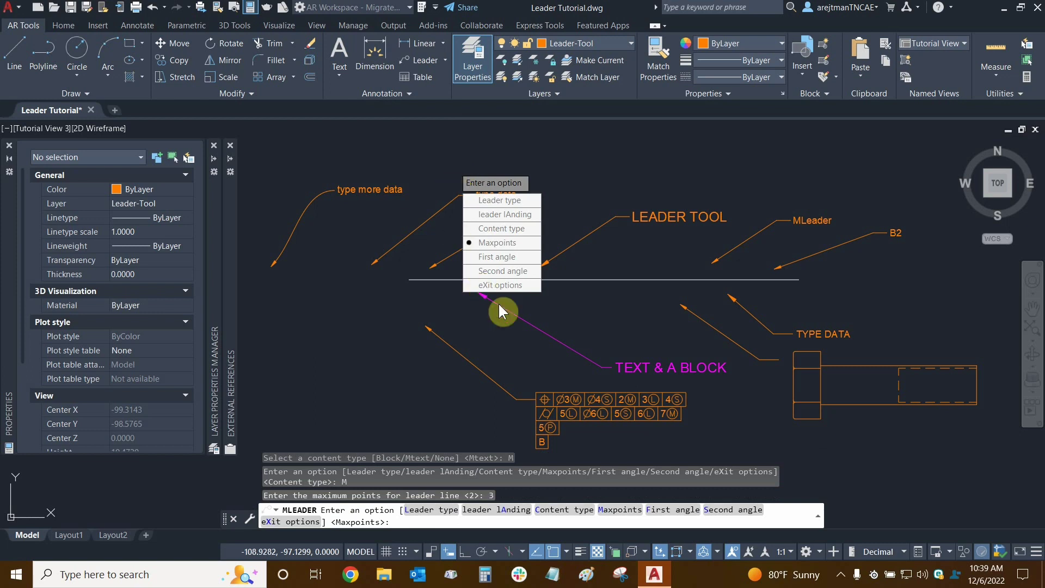
click(504, 284)
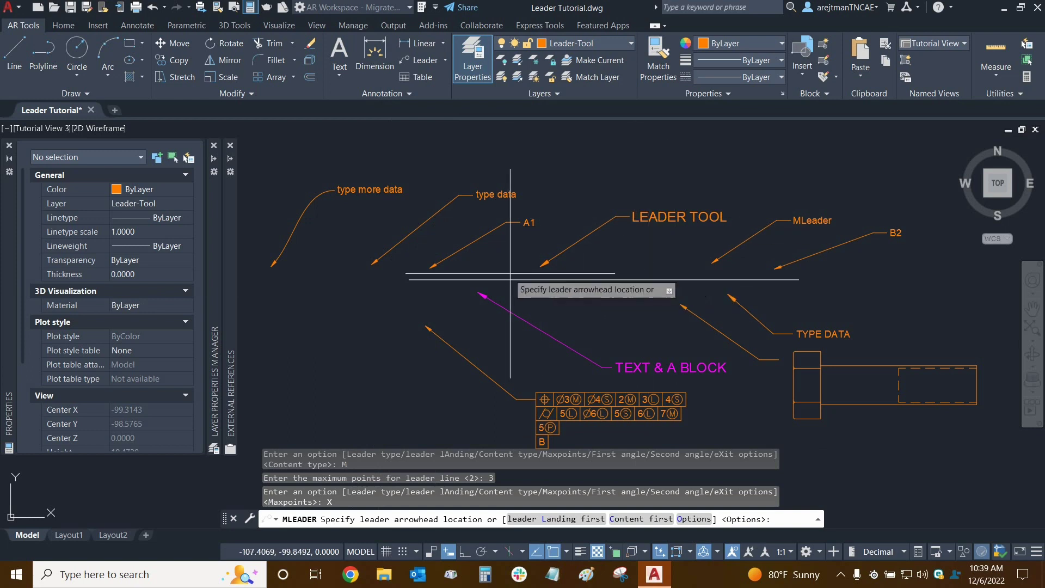
- Place the arrowhead left of the "type more data" leader and the second point up to the right, with Ortho on
scroll(425, 279, down, 1)
middle_drag(410, 282, 533, 282)
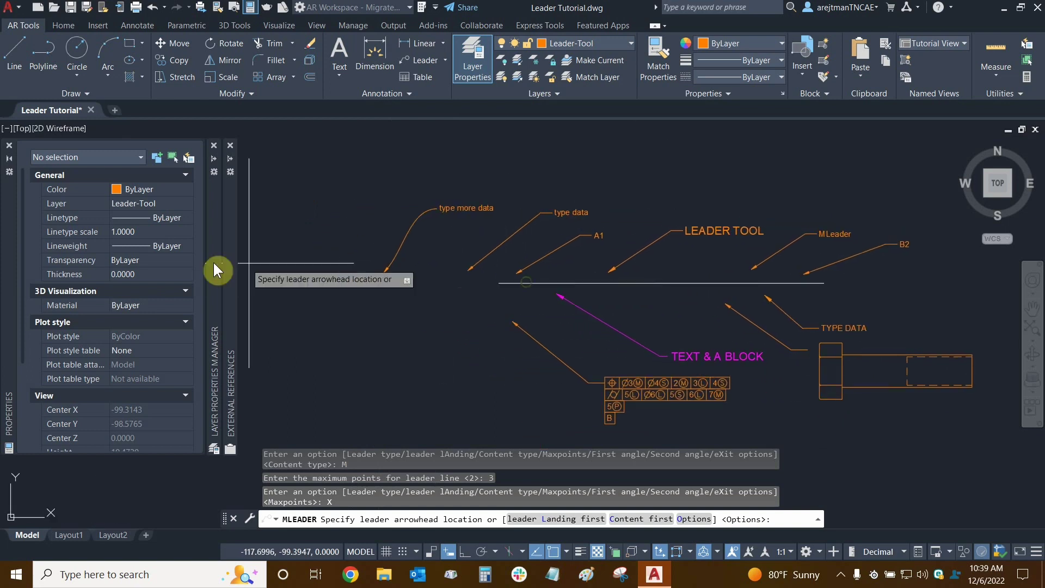
click(293, 268)
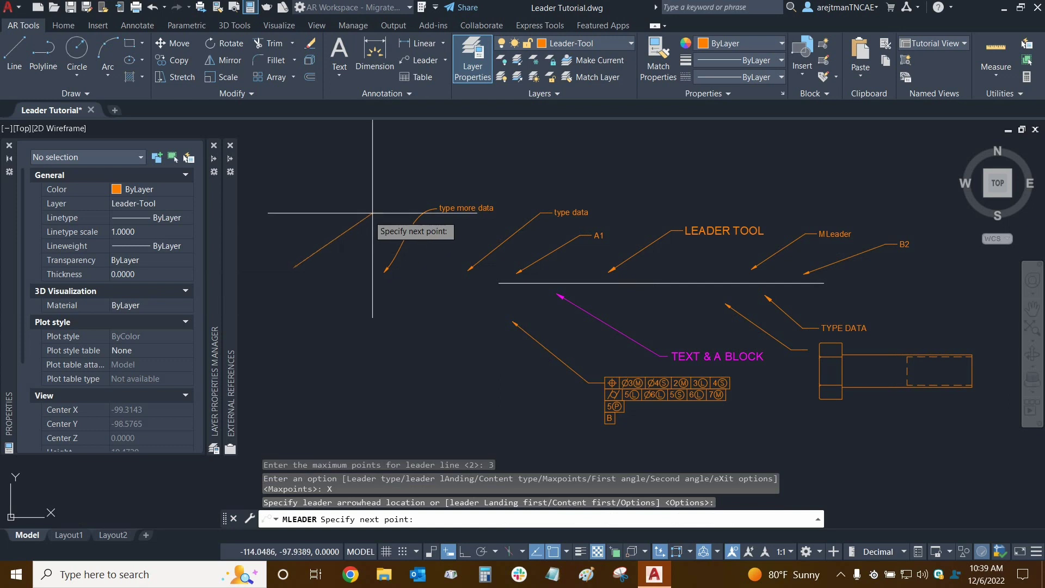
click(341, 210)
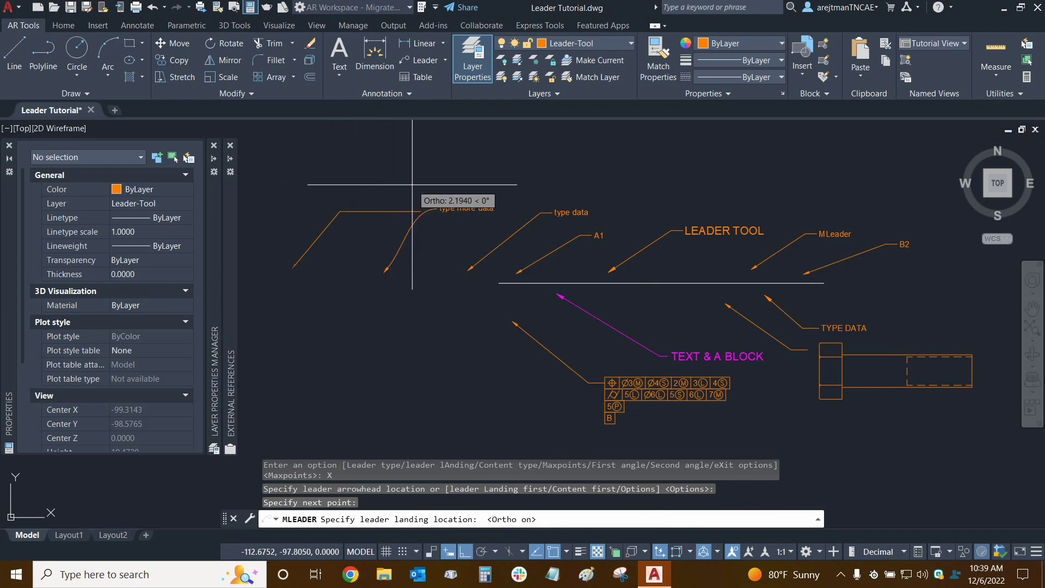
- Try to set the leader landing location by entering horizontal distances of .25 and .3
click(382, 194)
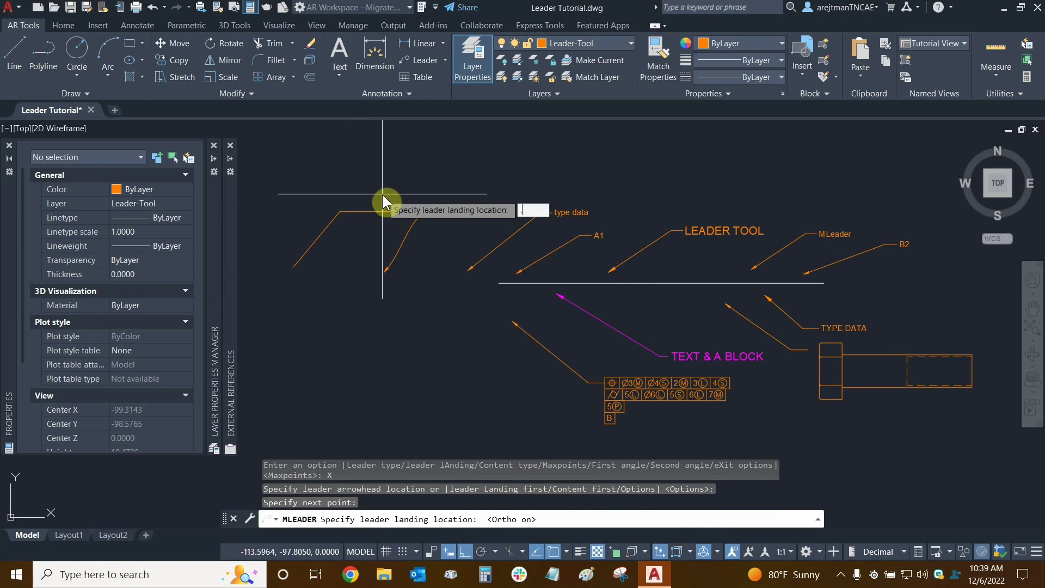
text(.25)
key(Return)
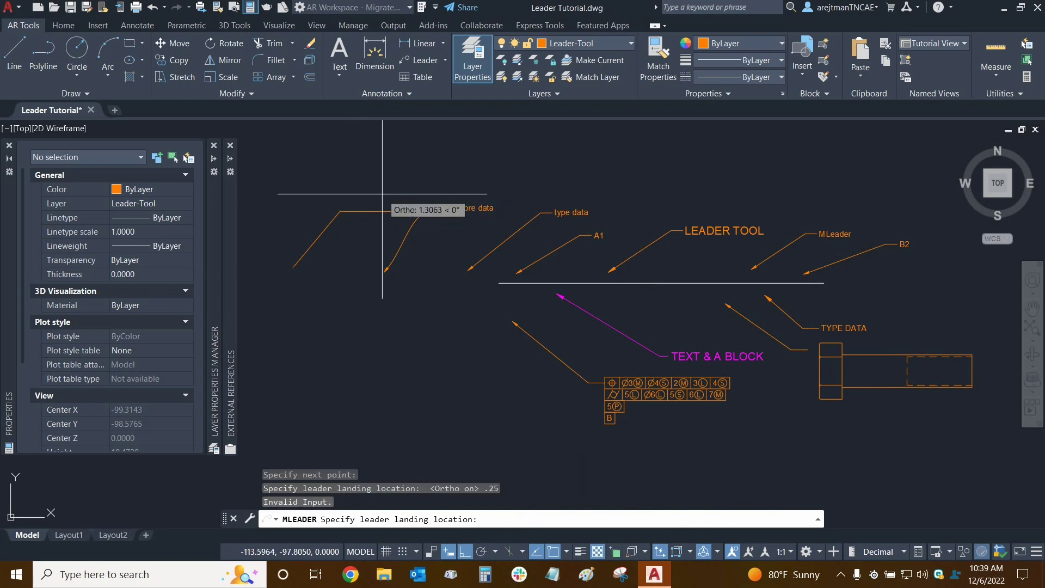
scroll(319, 185, up, 4)
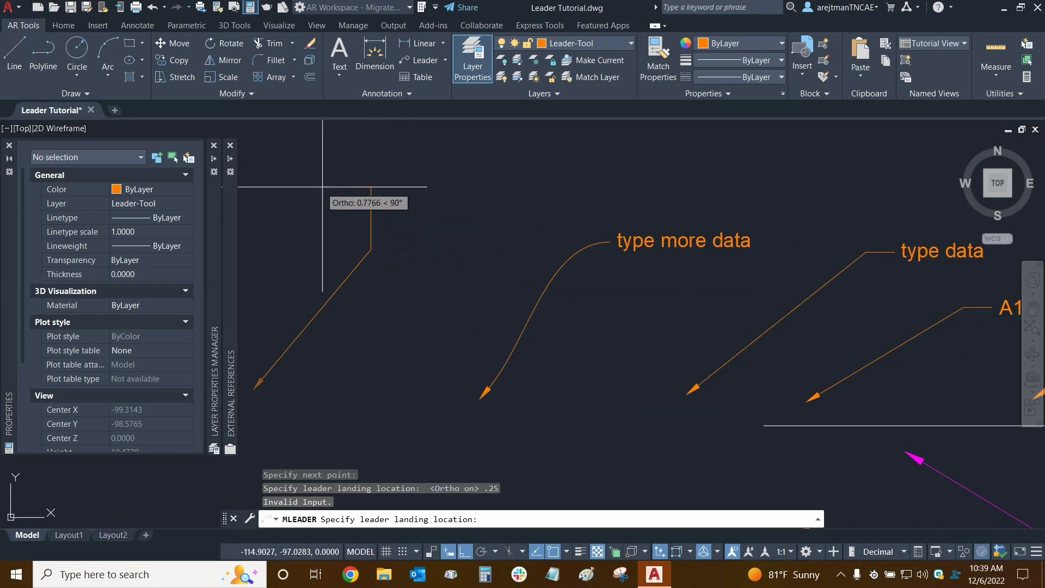
scroll(323, 186, up, 2)
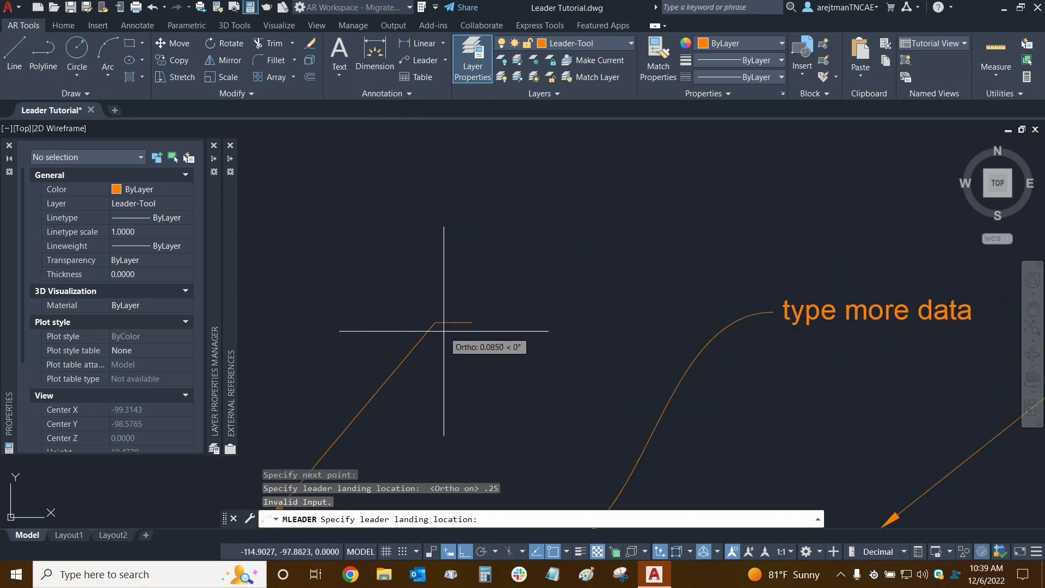
scroll(443, 330, down, 5)
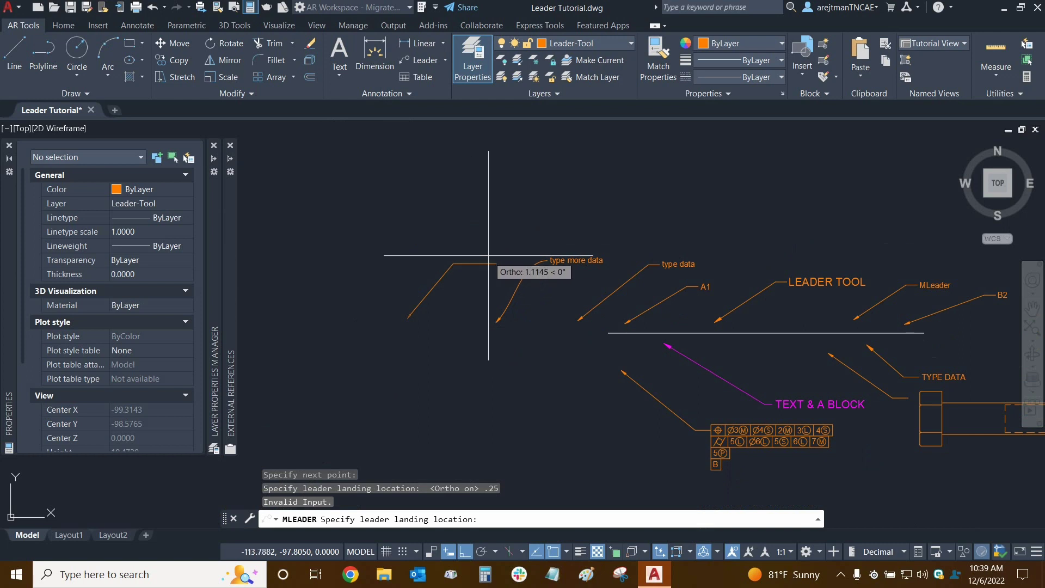
scroll(482, 262, up, 3)
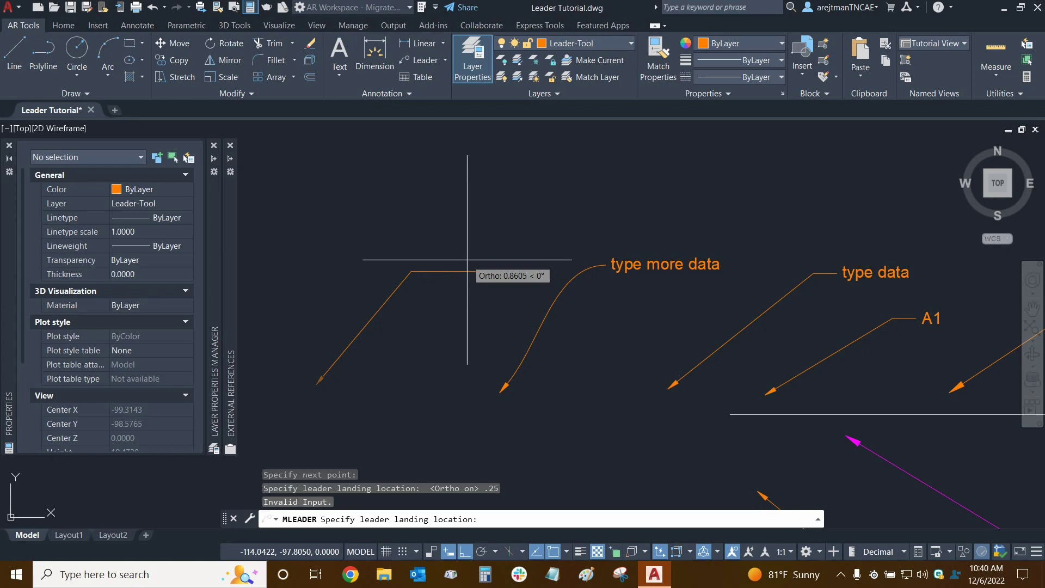
text(.)
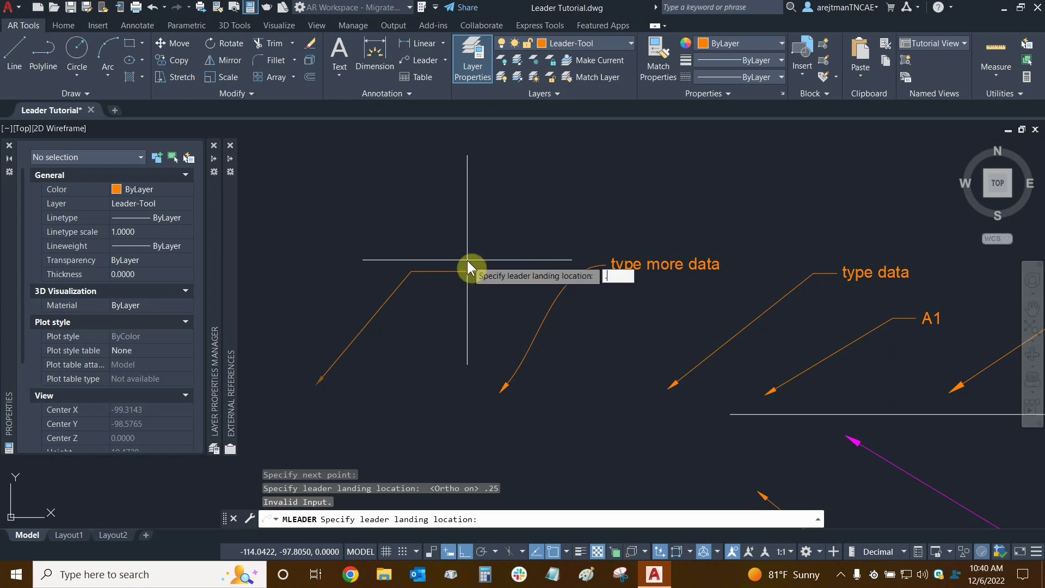
text(3)
key(Return)
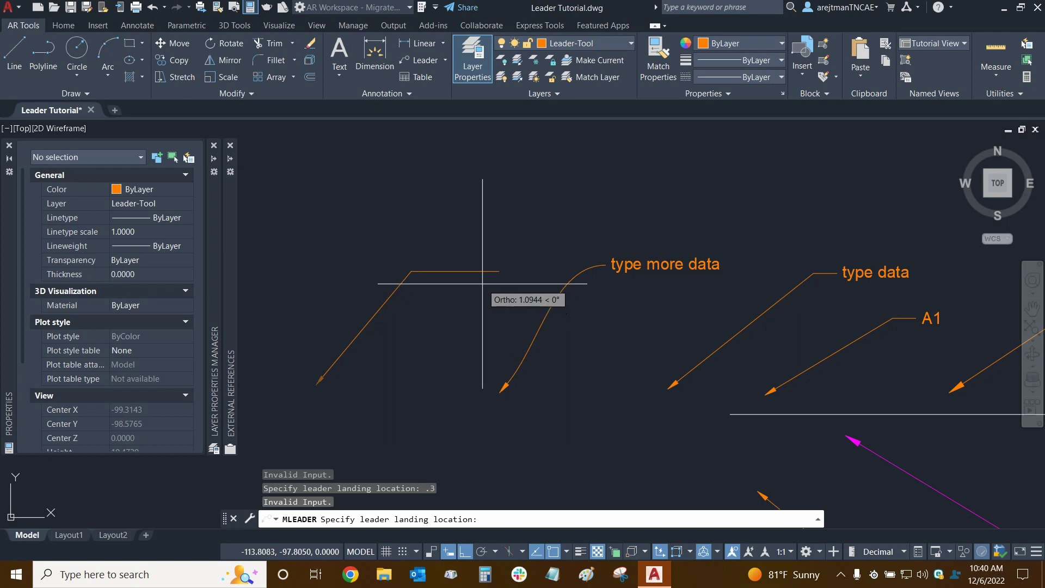
- Place the leader landing a short distance horizontally right of the bend and enter the text "4"
click(426, 282)
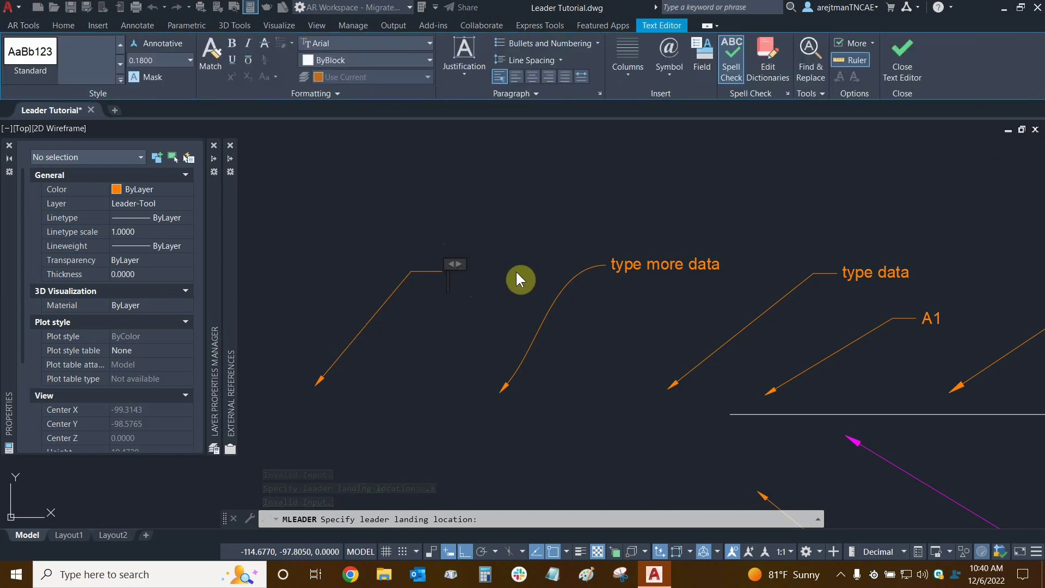
text(4)
click(553, 169)
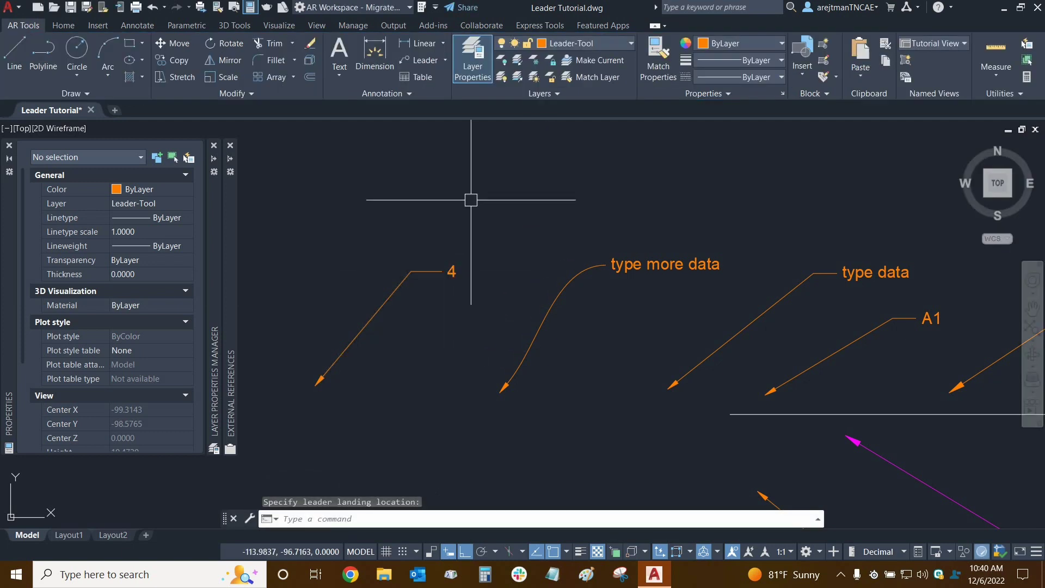
- Start a new multileader, set the maximum points for its leader line to 2, and exit the options
click(412, 79)
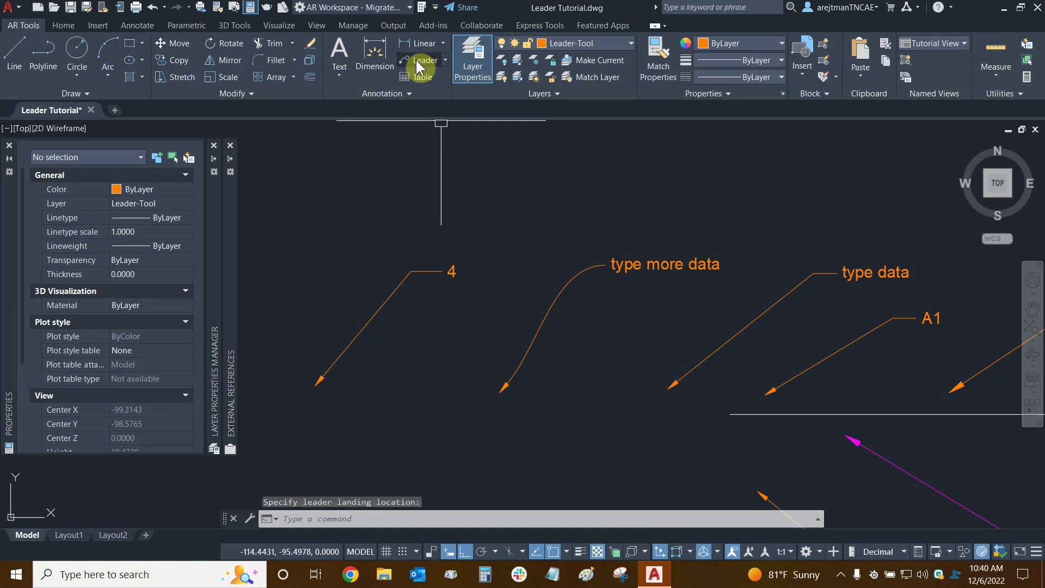
click(416, 60)
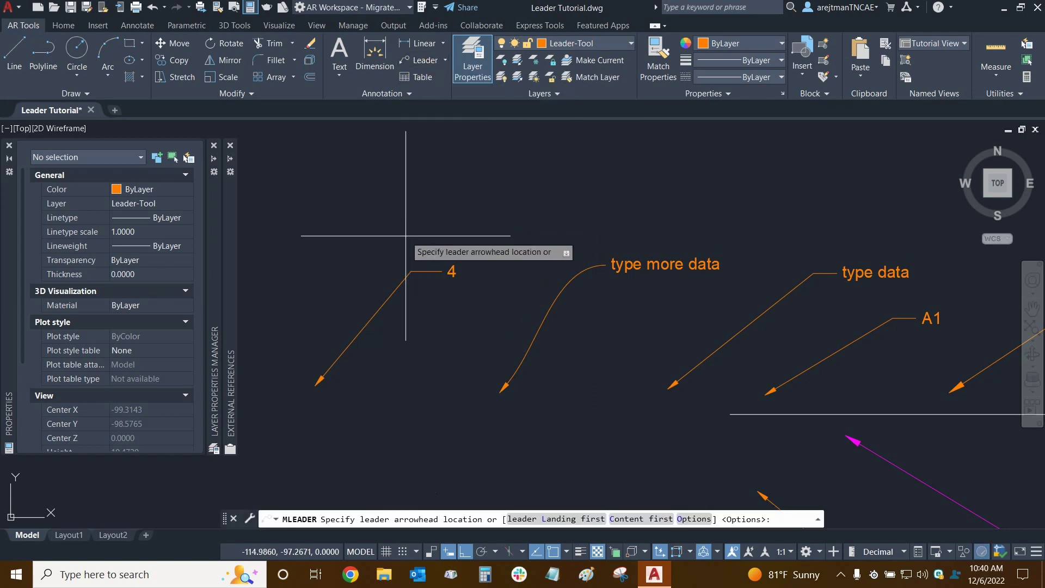
click(684, 517)
click(618, 514)
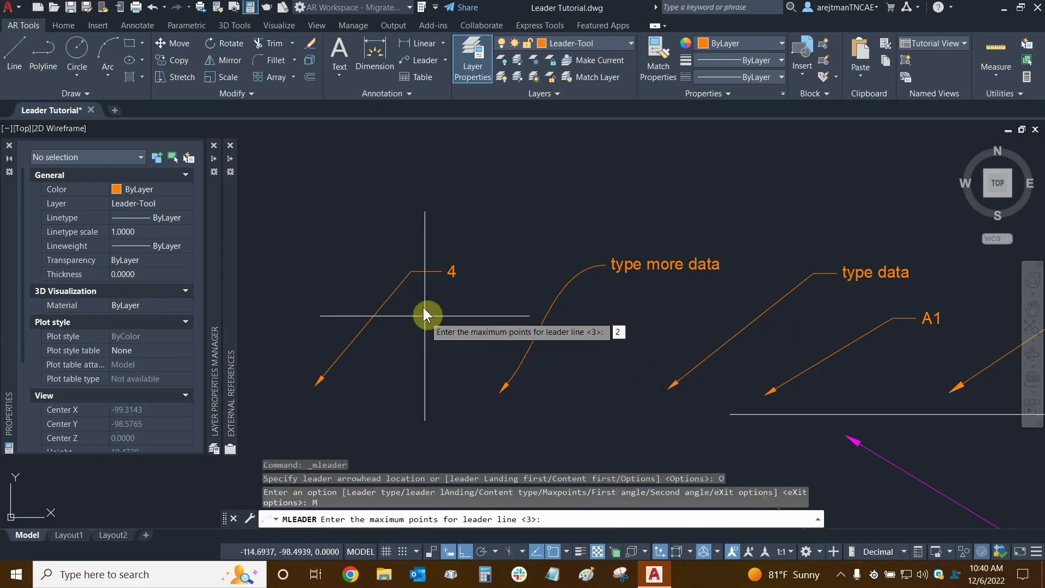
key(Return)
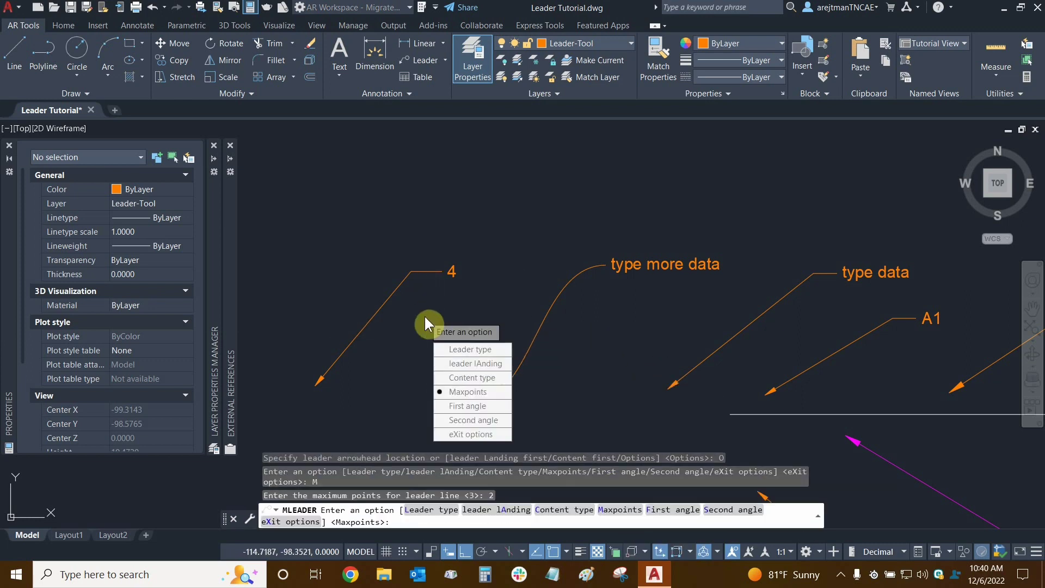
click(474, 439)
- Place the leader to the left of the "4" leader with Ortho off, landing up and to the right, and enter the text "3"
middle_drag(362, 220, 455, 273)
scroll(350, 376, down, 1)
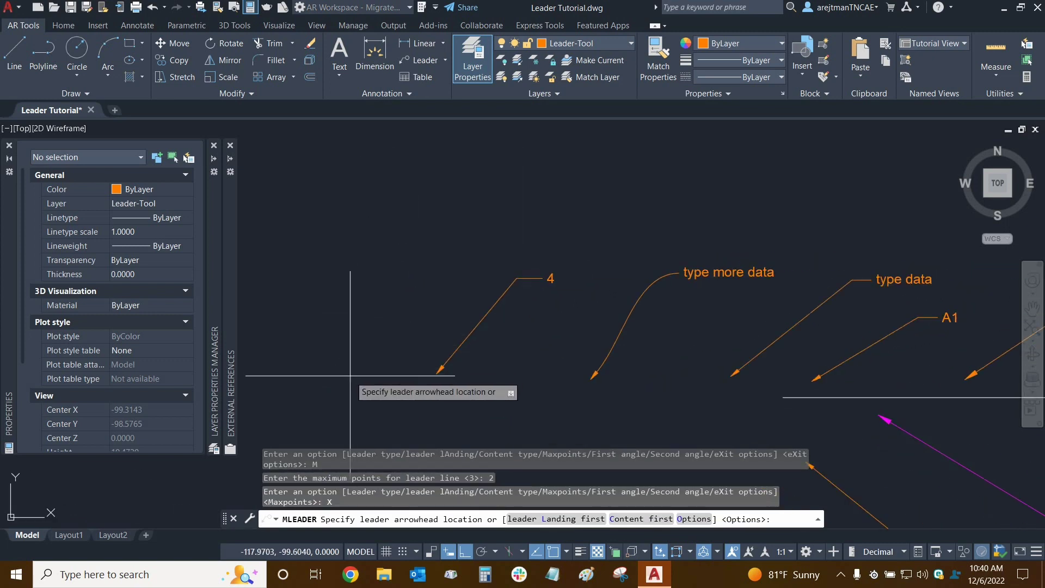
click(351, 375)
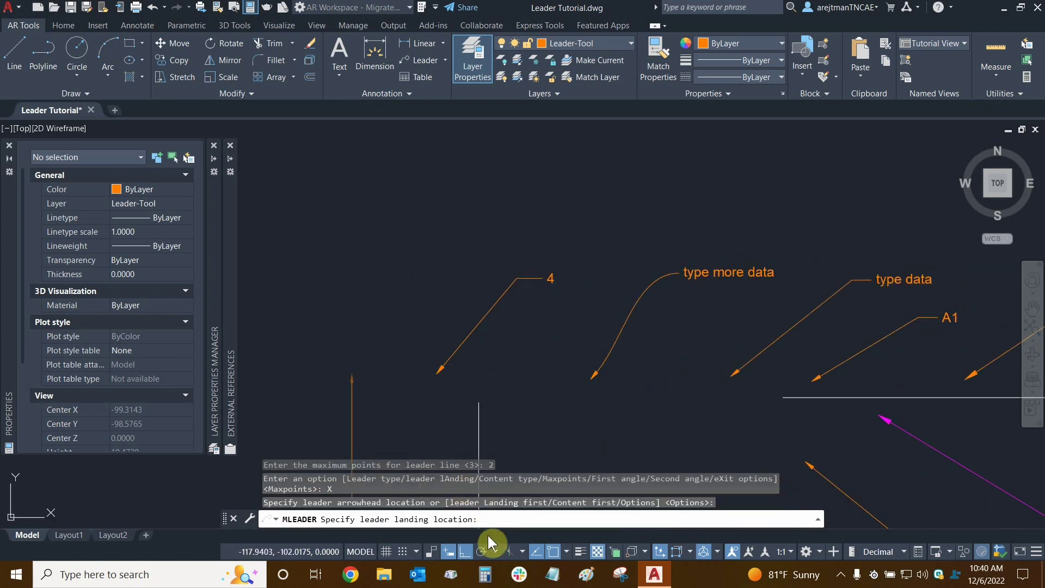
click(469, 553)
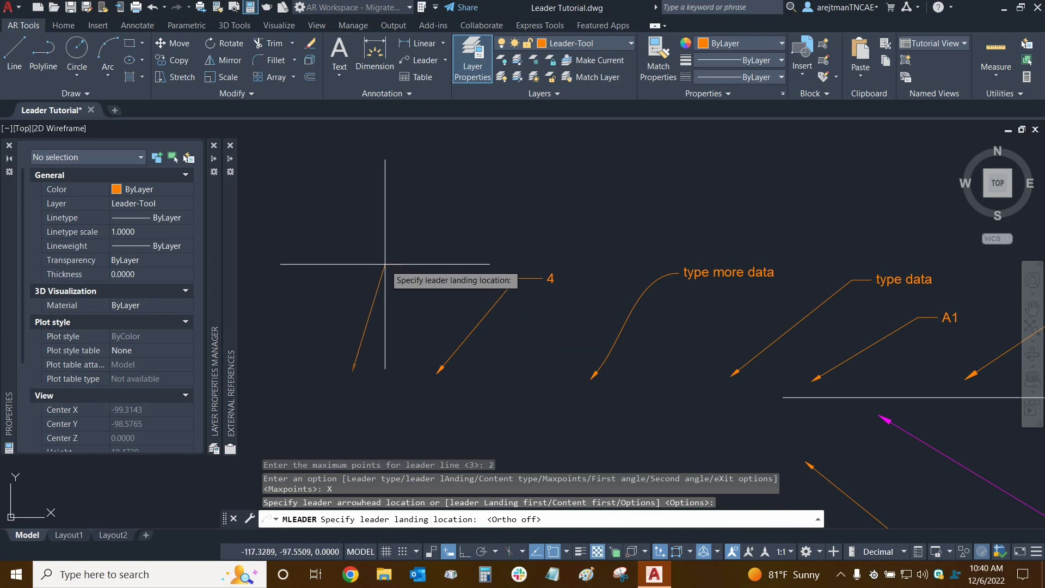
click(402, 279)
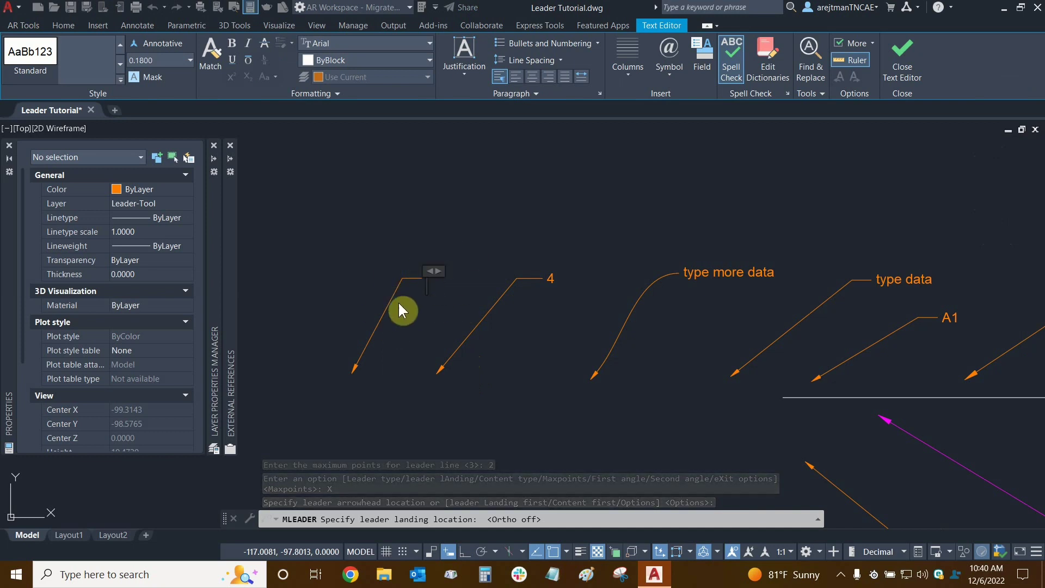
scroll(410, 284, up, 3)
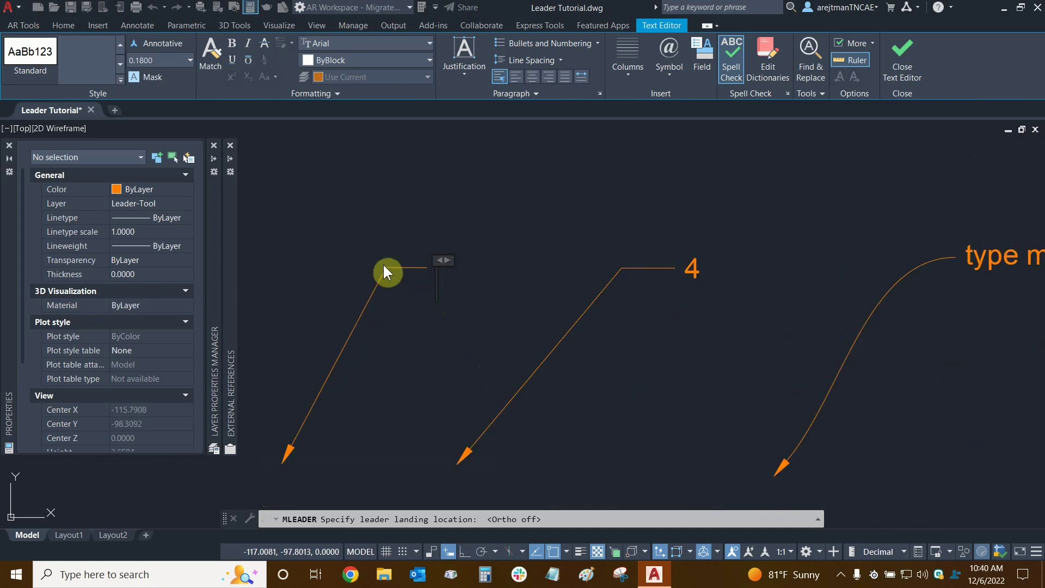
scroll(406, 285, down, 2)
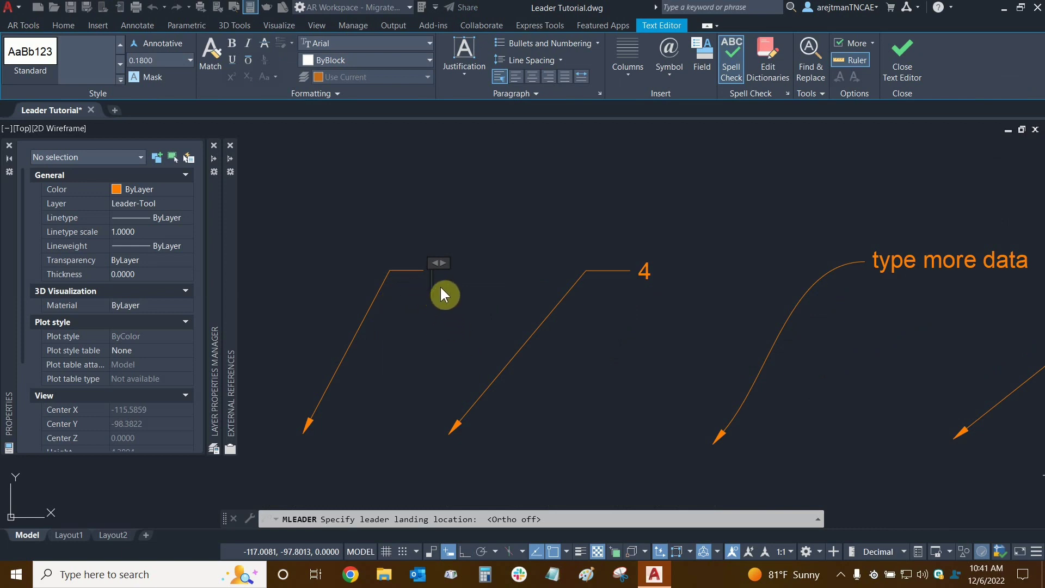
click(613, 214)
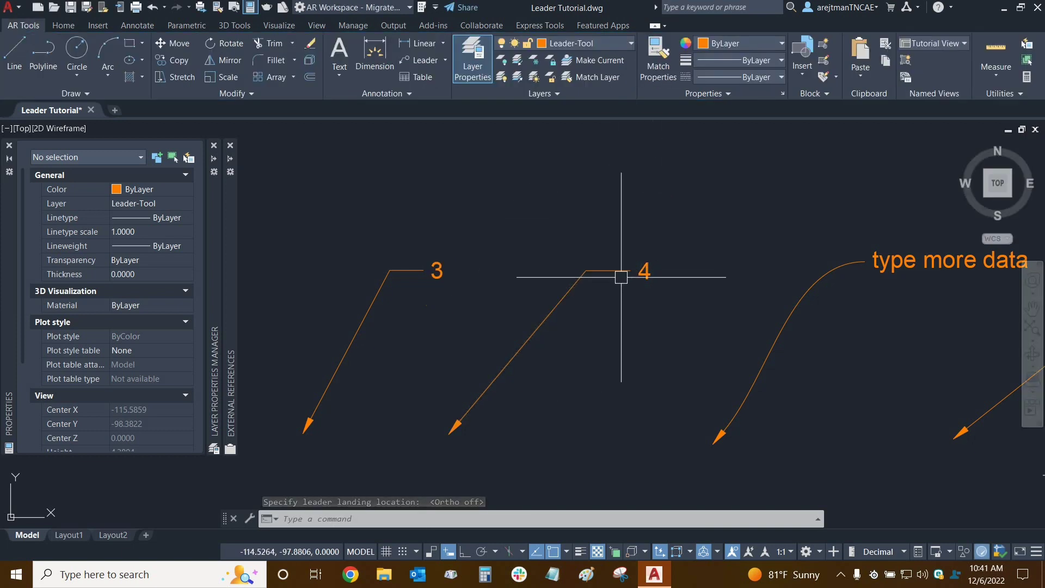
- Select the "4" leader and examine the grips along its landing line up close
scroll(601, 275, up, 2)
click(601, 263)
scroll(625, 275, up, 4)
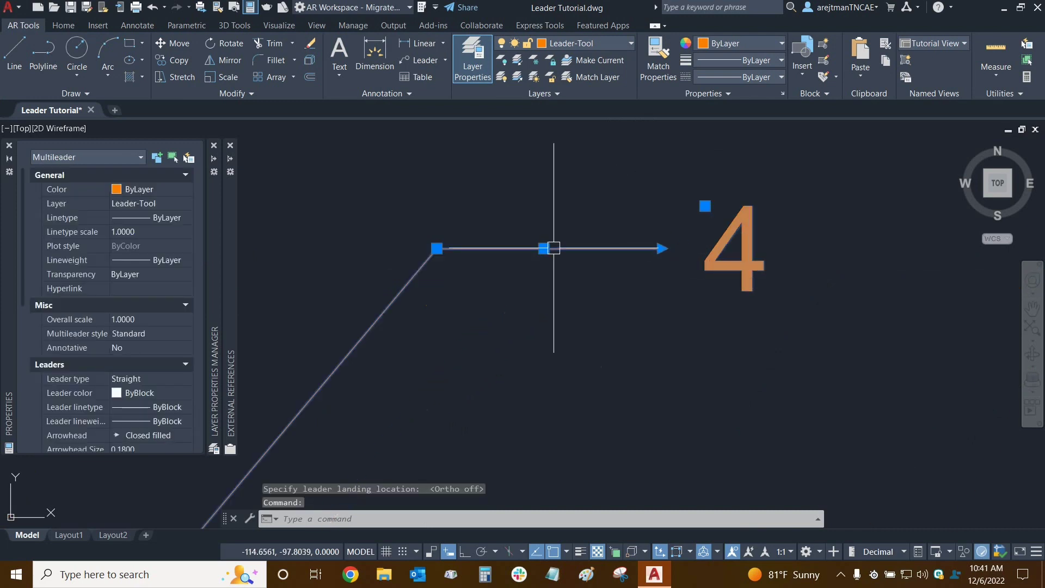
scroll(544, 248, down, 6)
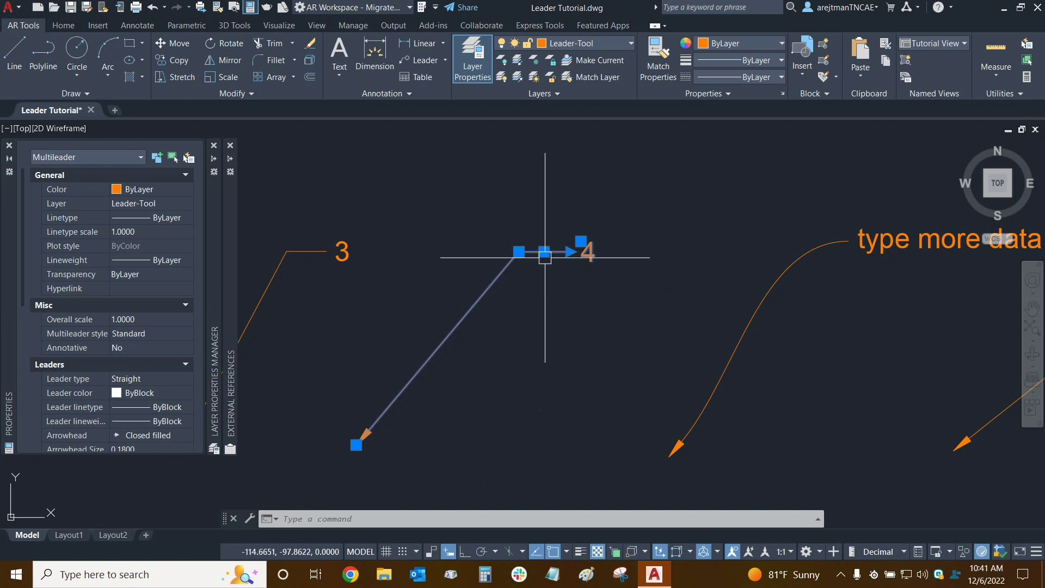
scroll(544, 261, up, 5)
scroll(539, 245, down, 7)
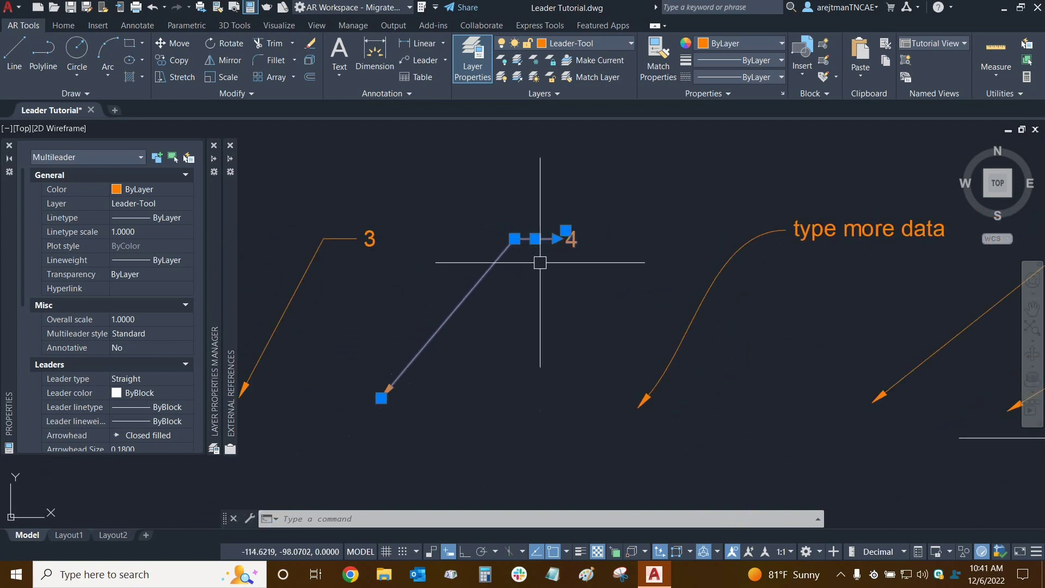
middle_drag(542, 261, 564, 256)
scroll(567, 257, up, 3)
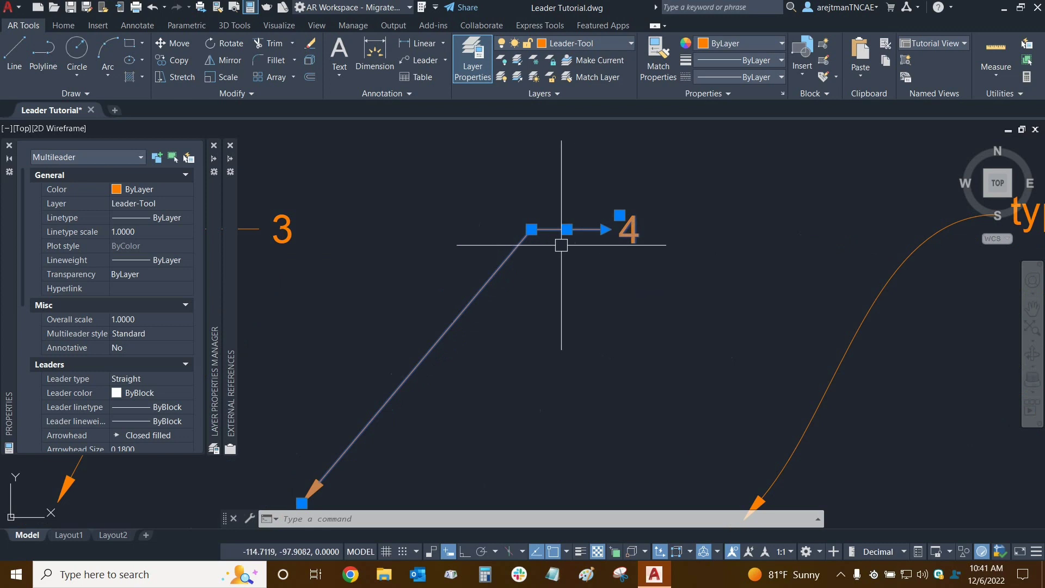
scroll(549, 259, down, 1)
key(Escape)
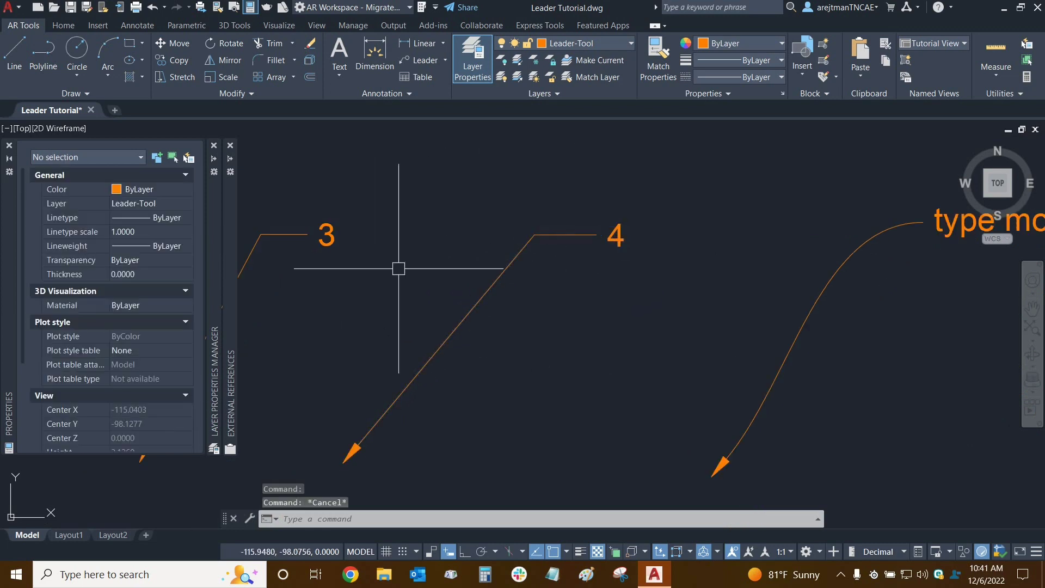
- Compare the grips of the "3" leader with those of the "4" leader, including the bend grip's editing options
click(286, 232)
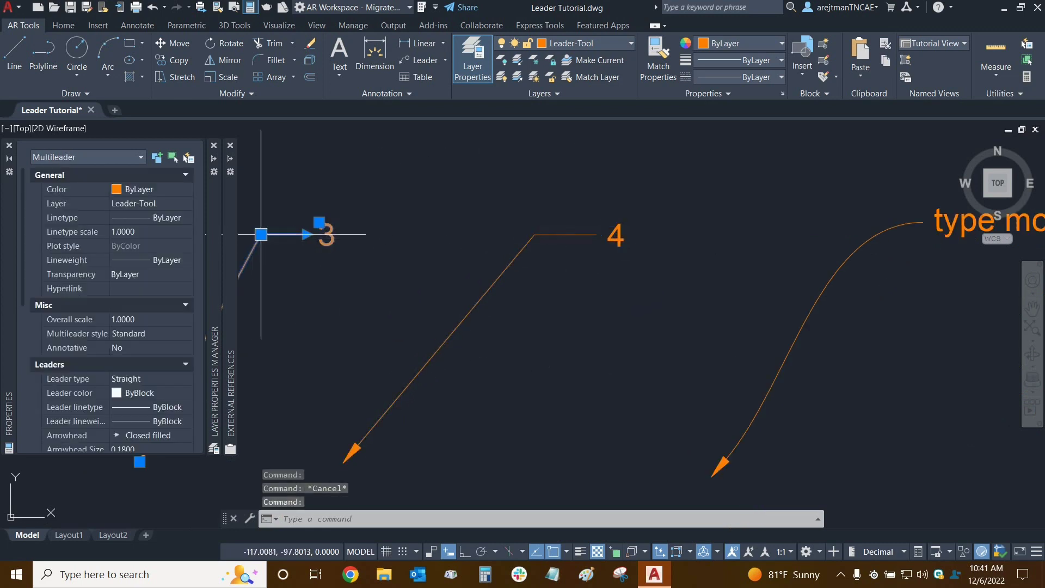
key(Escape)
click(507, 271)
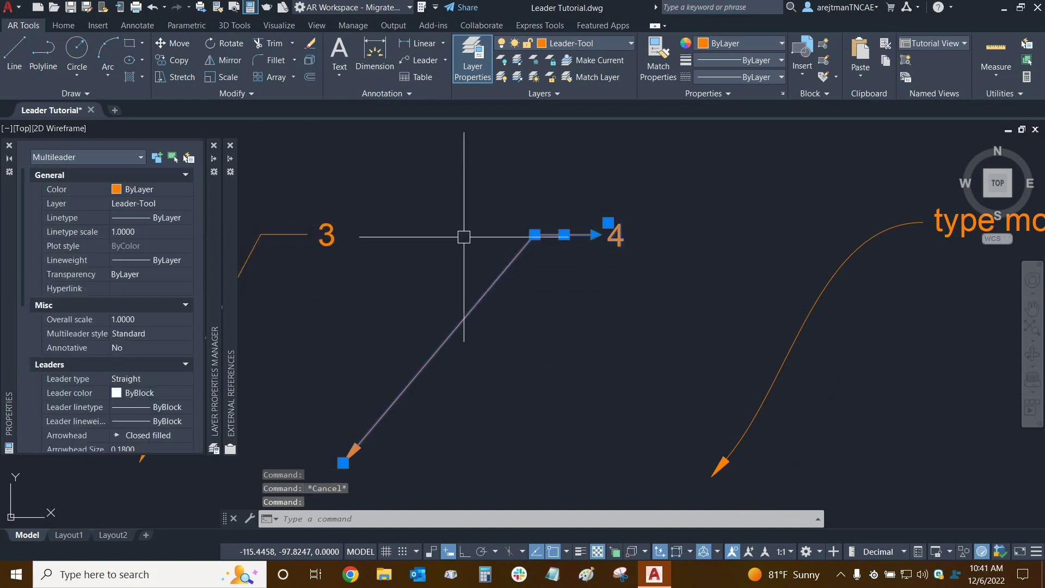
mouse_move(534, 234)
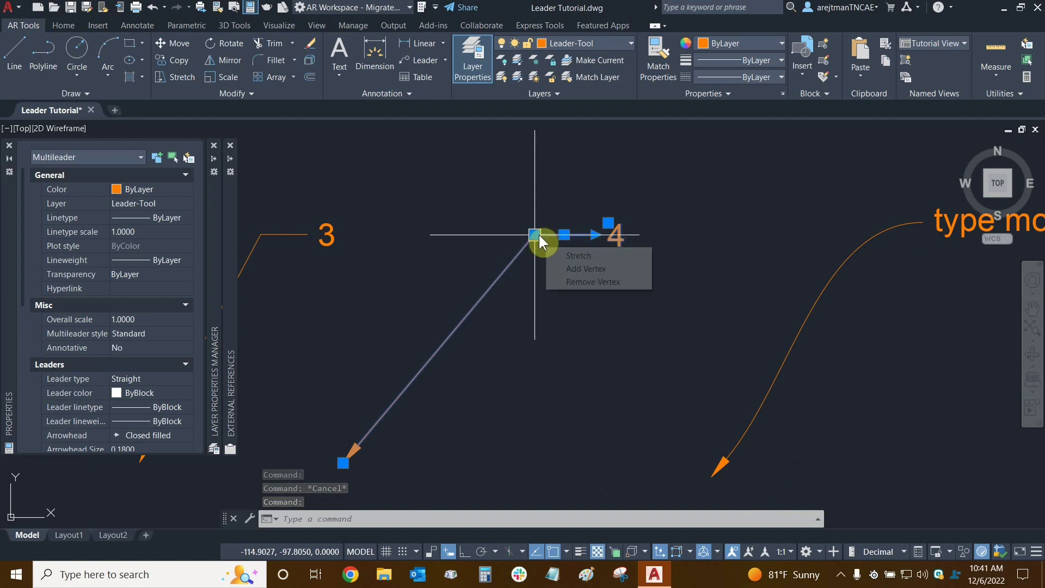
scroll(536, 338, down, 5)
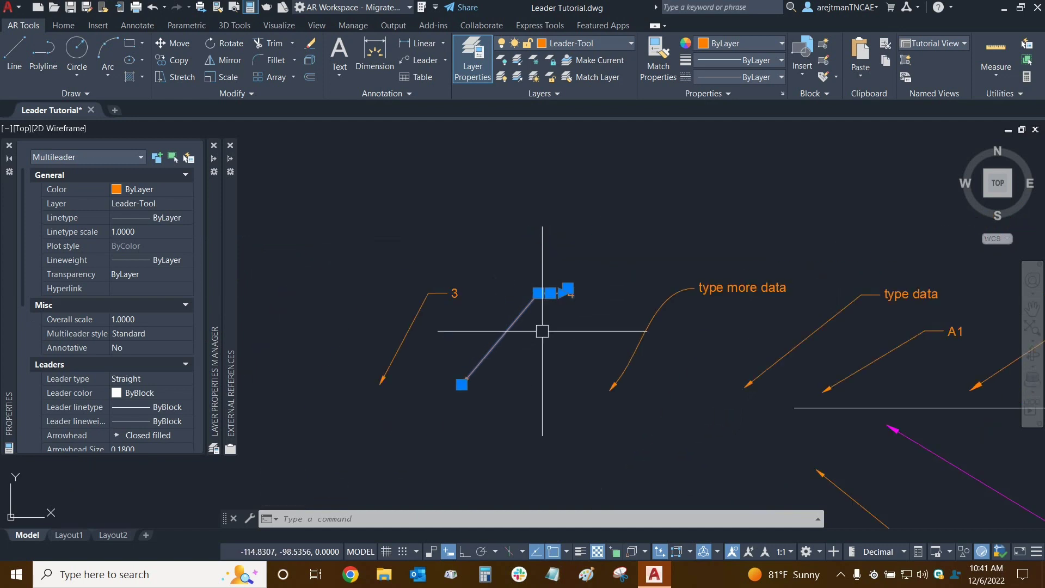
key(Escape)
- Start another multileader and choose First angle from its options
mouse_move(566, 366)
middle_down()
mouse_move(470, 294)
mouse_move(399, 296)
mouse_move(412, 296)
mouse_move(404, 320)
middle_up()
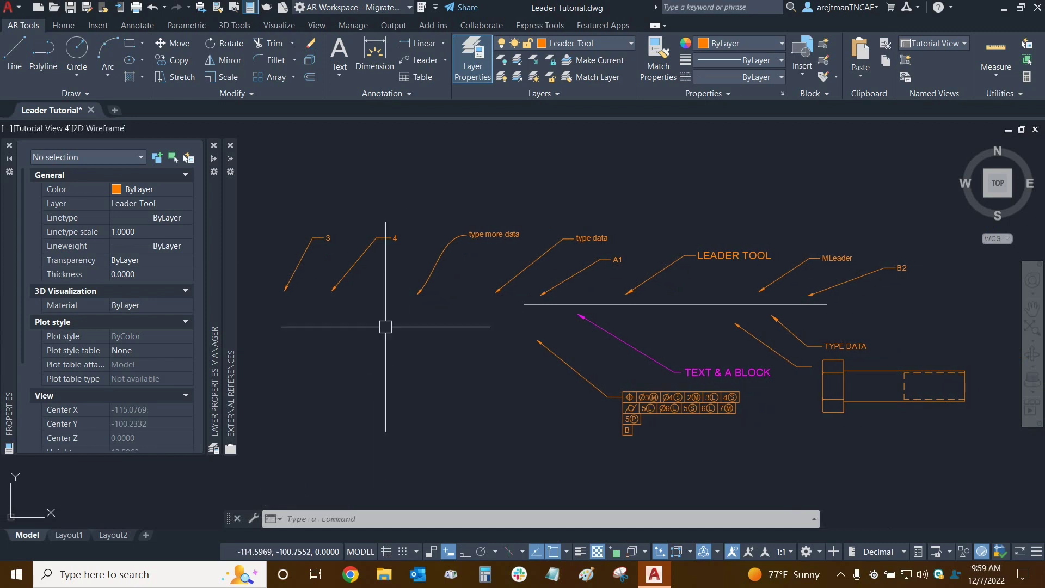
click(415, 60)
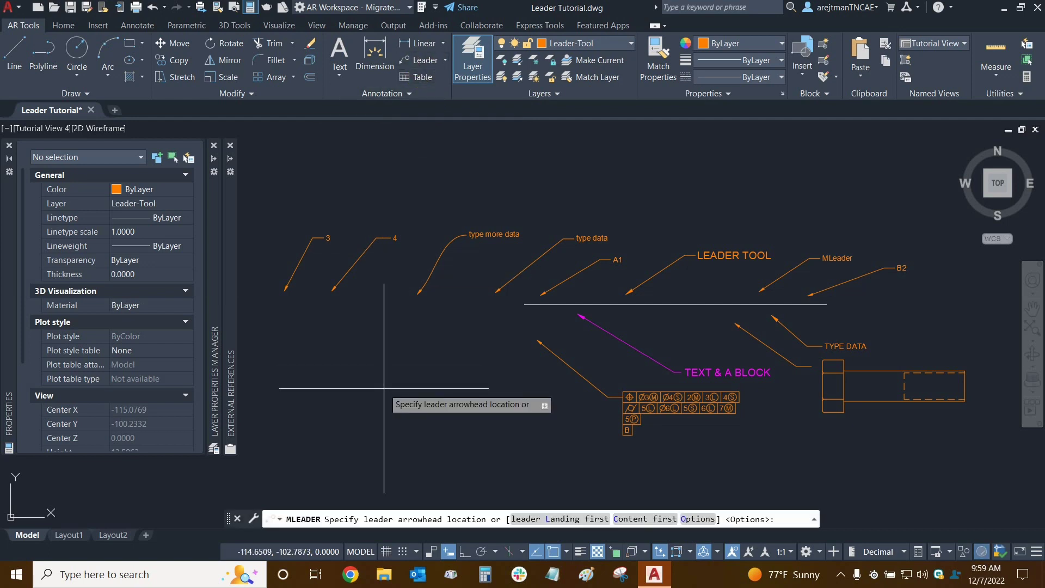
click(704, 519)
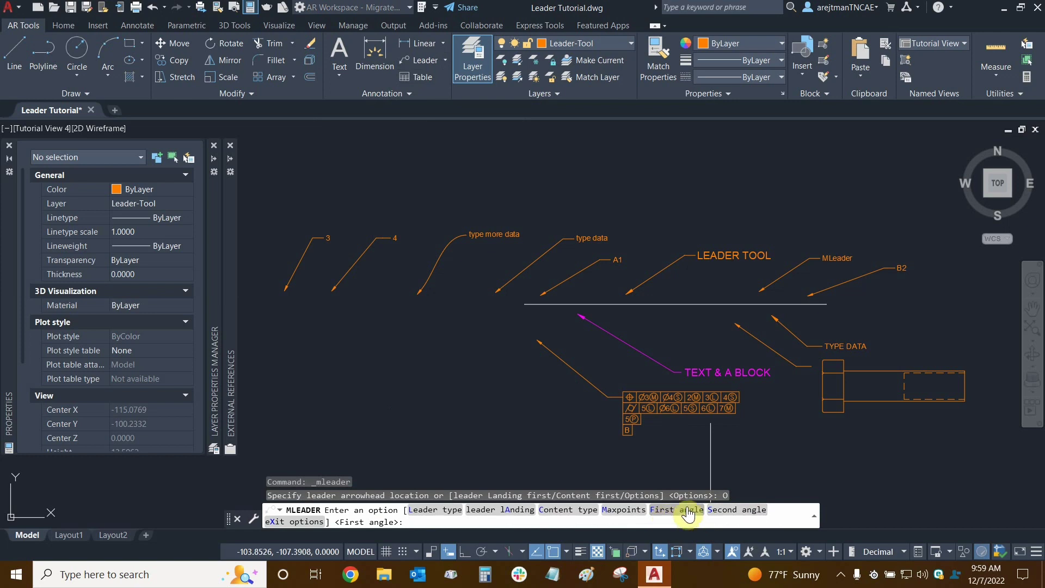
key(Down)
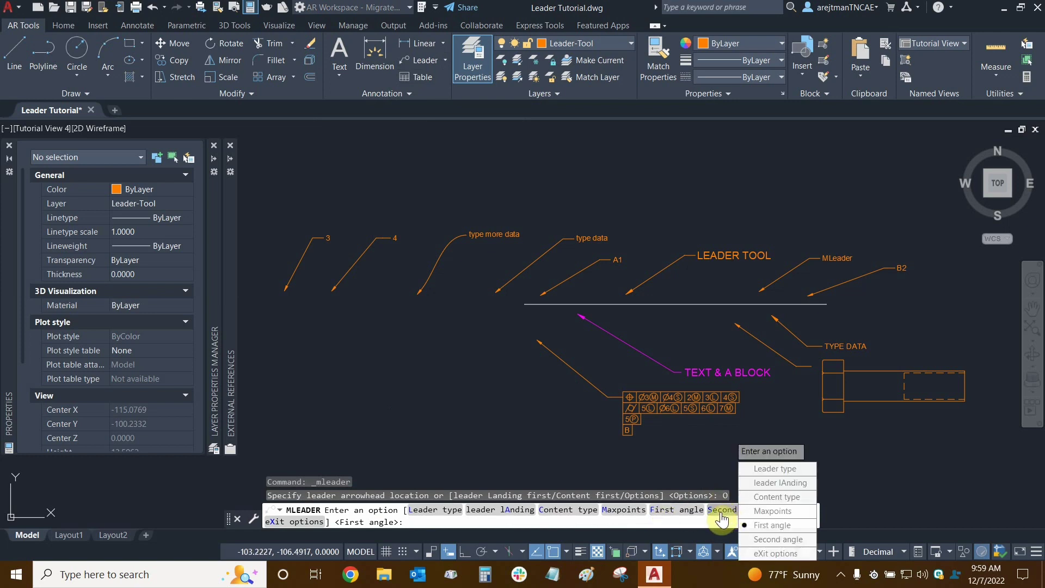
click(668, 514)
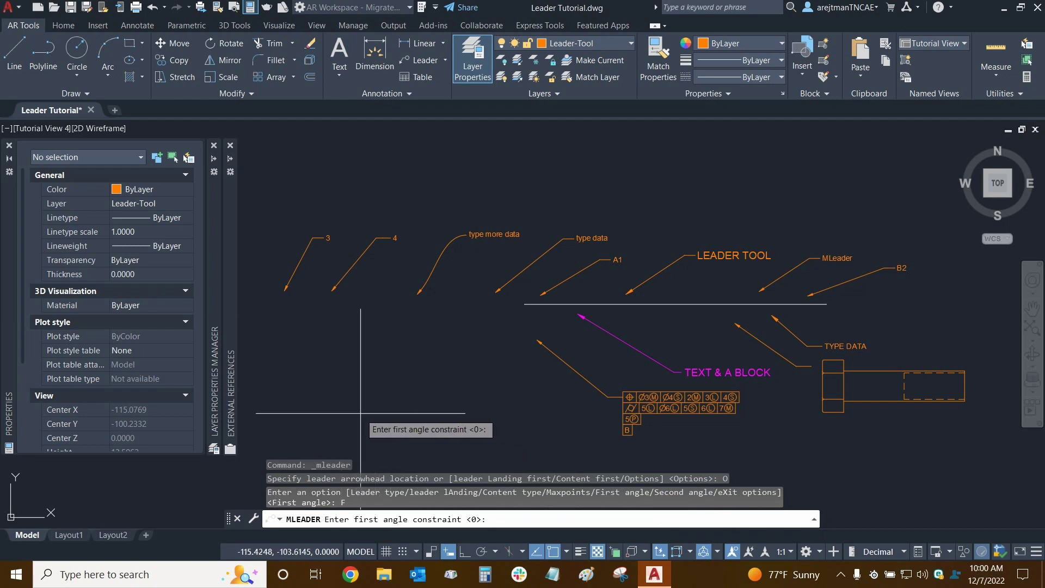
- Try to set the first angle constraint by picking a point in the drawing and entering 30 for the second point
click(360, 413)
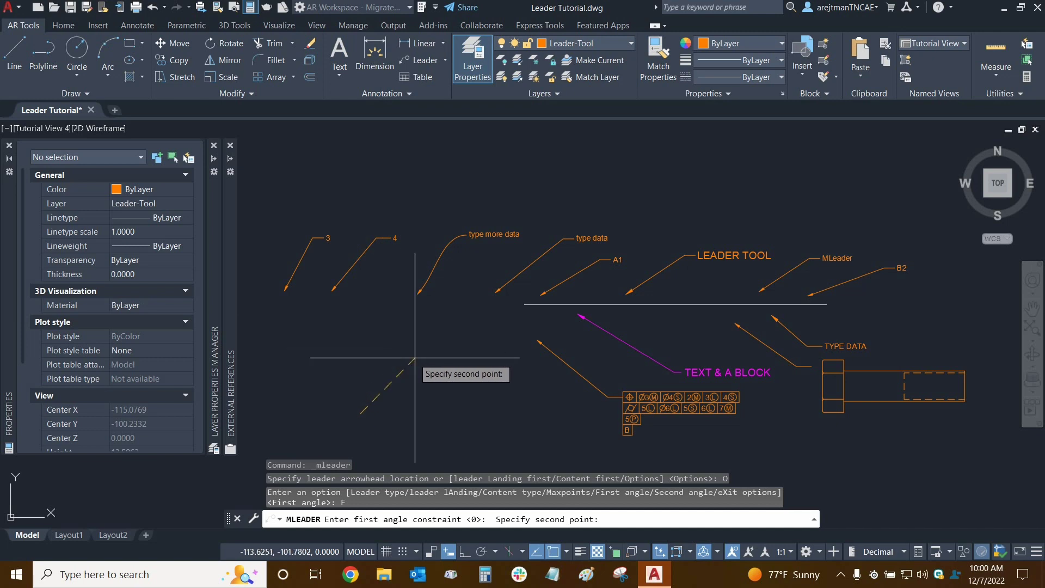
text(30)
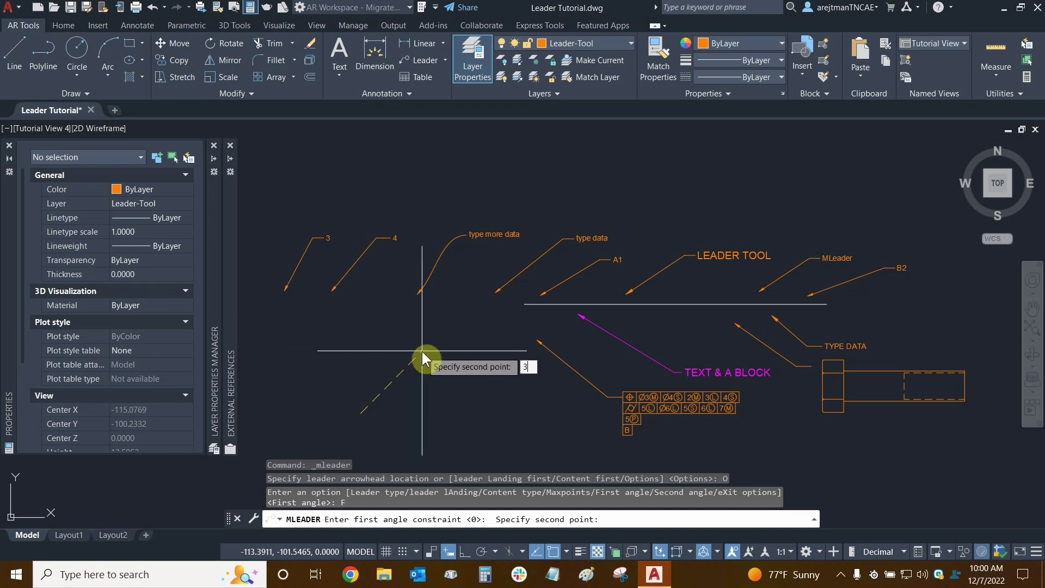
key(Return)
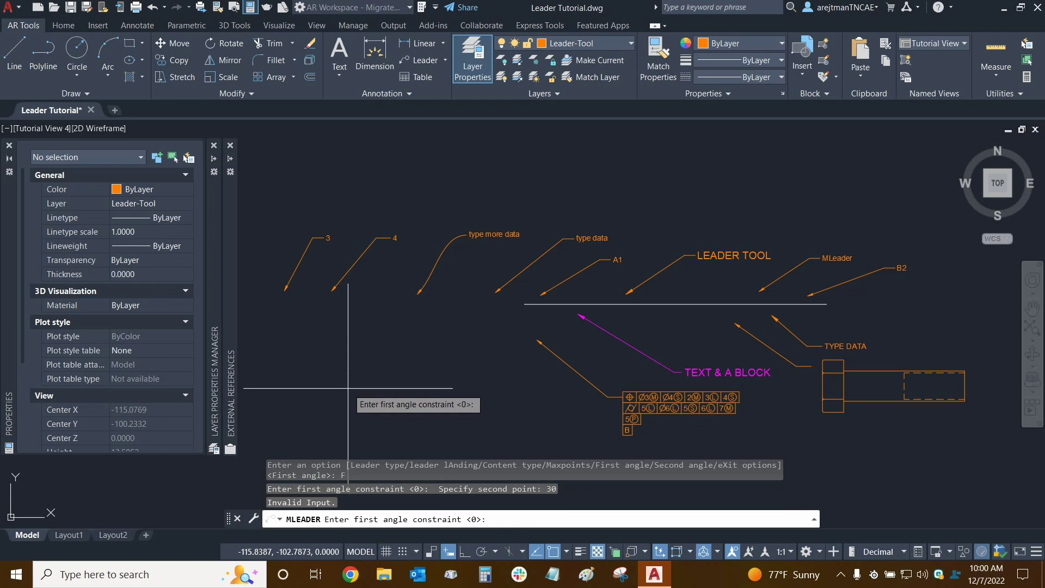
- Set the first angle constraint to 30 and exit the multileader options
text(30)
key(Return)
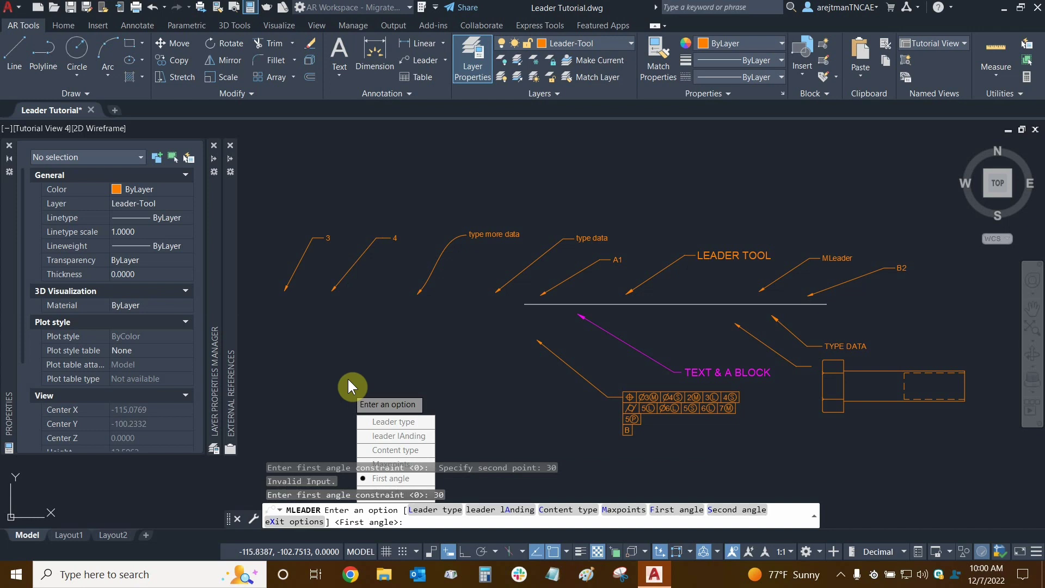
click(308, 522)
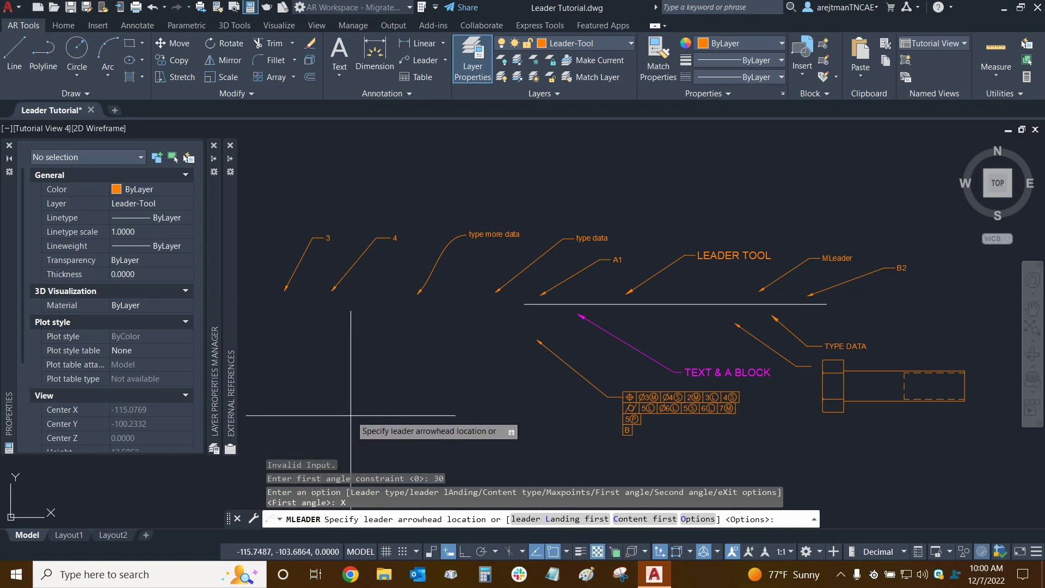
- Place the leader in the empty area left of the tolerance frame, landing steeply up to the left, with the text "type some data"
click(518, 412)
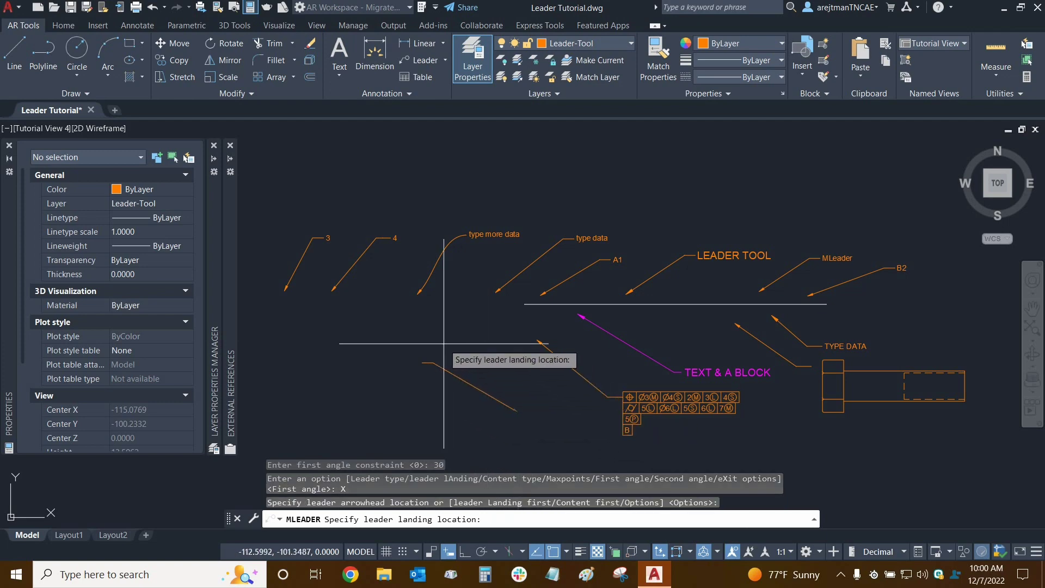
scroll(436, 360, up, 3)
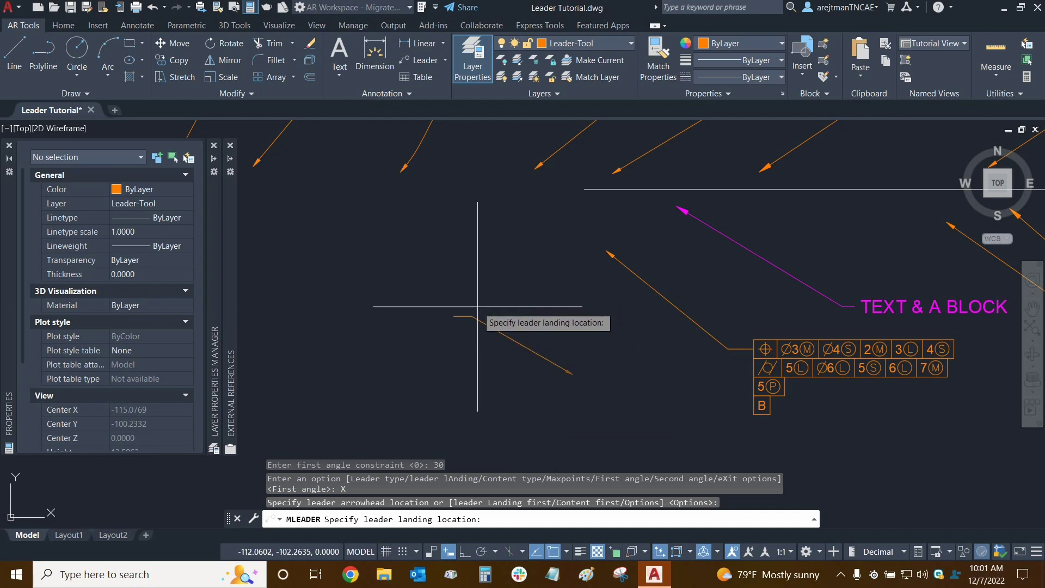
click(512, 291)
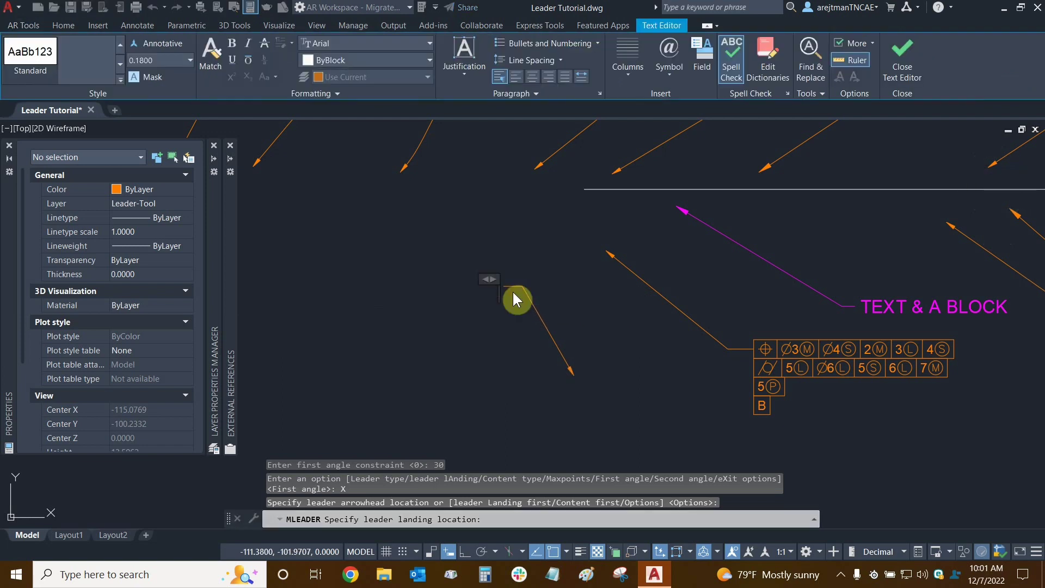
text(type some data)
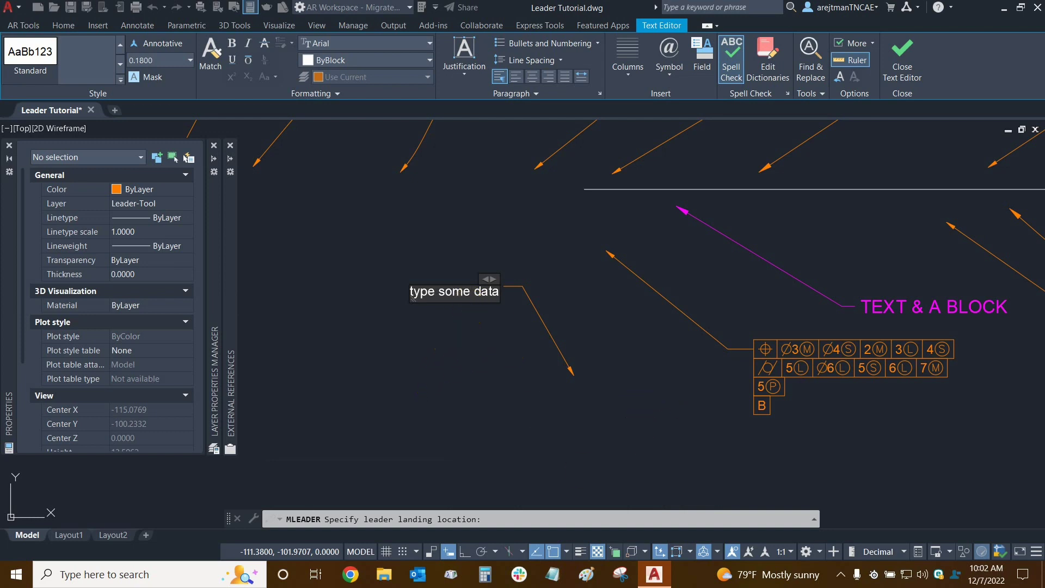
key(ctrl+Return)
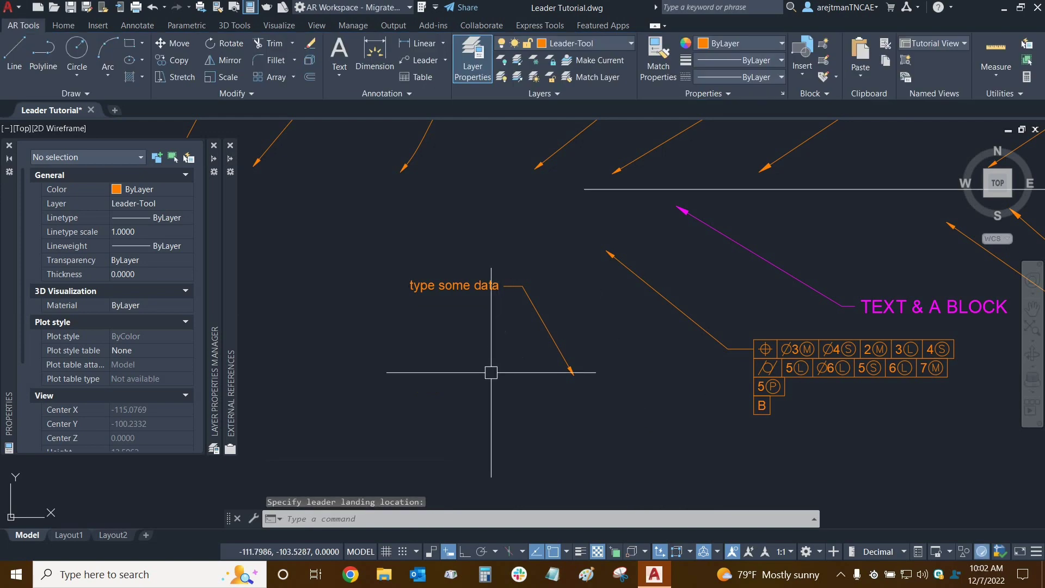
- Start another multileader, set its second angle constraint to 15, and exit the multileader options
scroll(487, 372, down, 2)
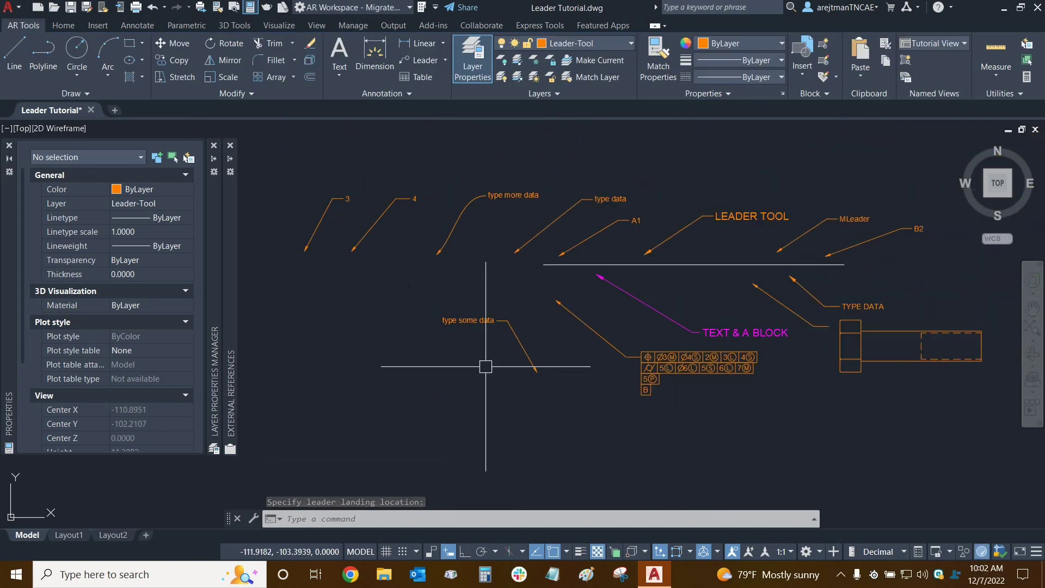
mouse_move(531, 303)
middle_down()
mouse_move(556, 276)
mouse_move(558, 293)
middle_up()
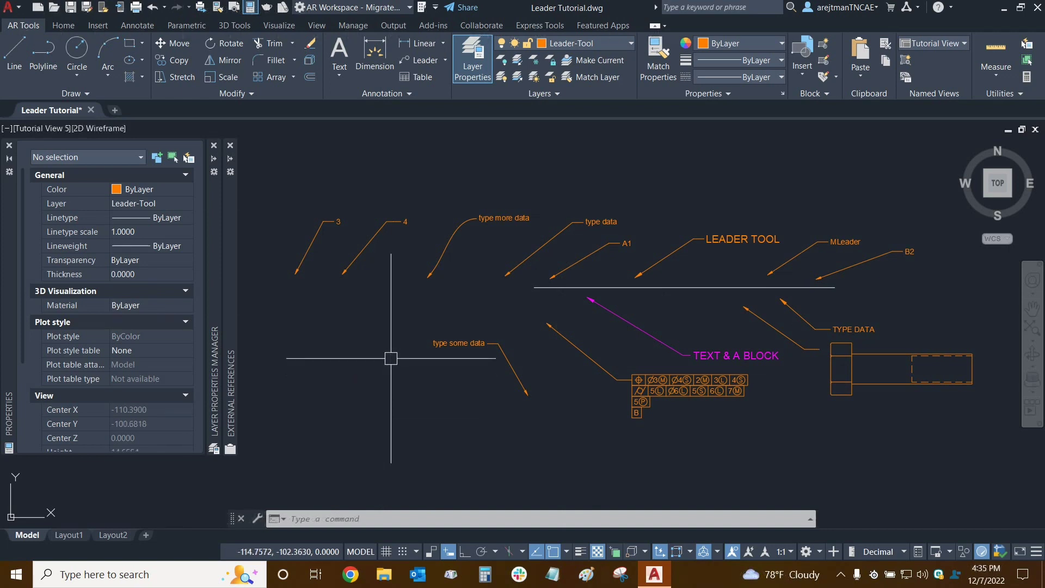
click(423, 61)
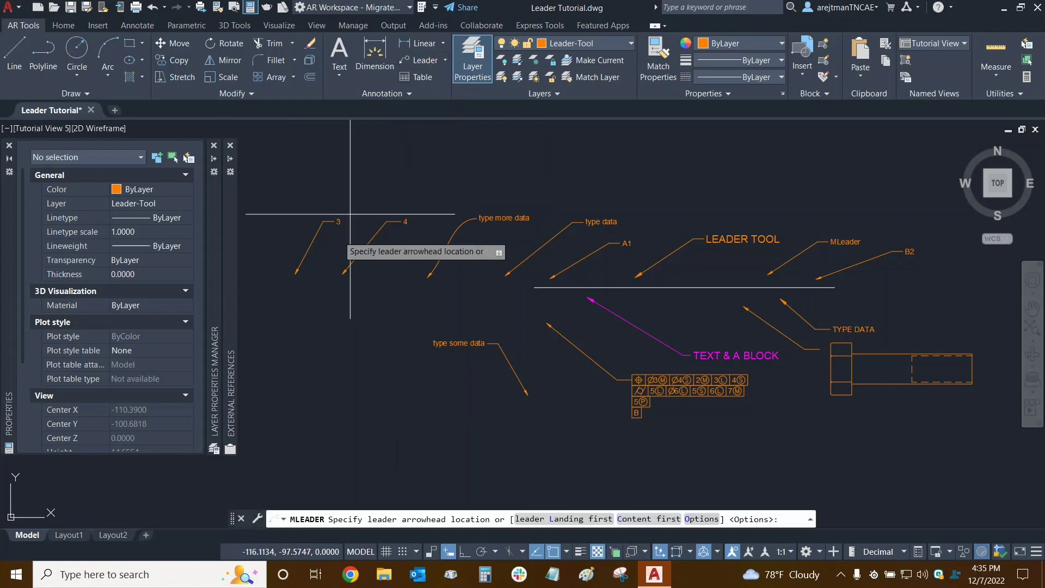
click(701, 518)
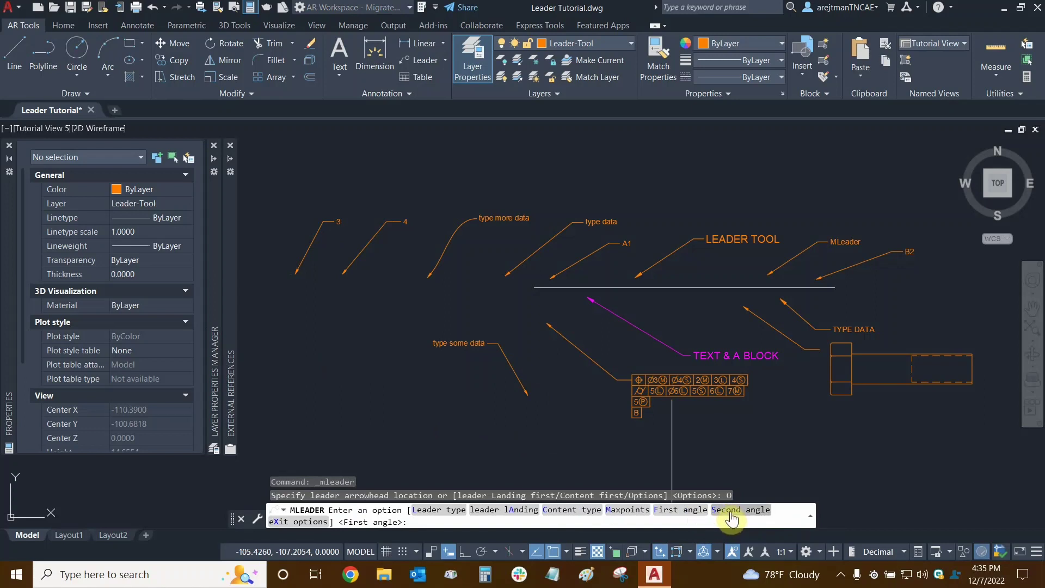
click(731, 517)
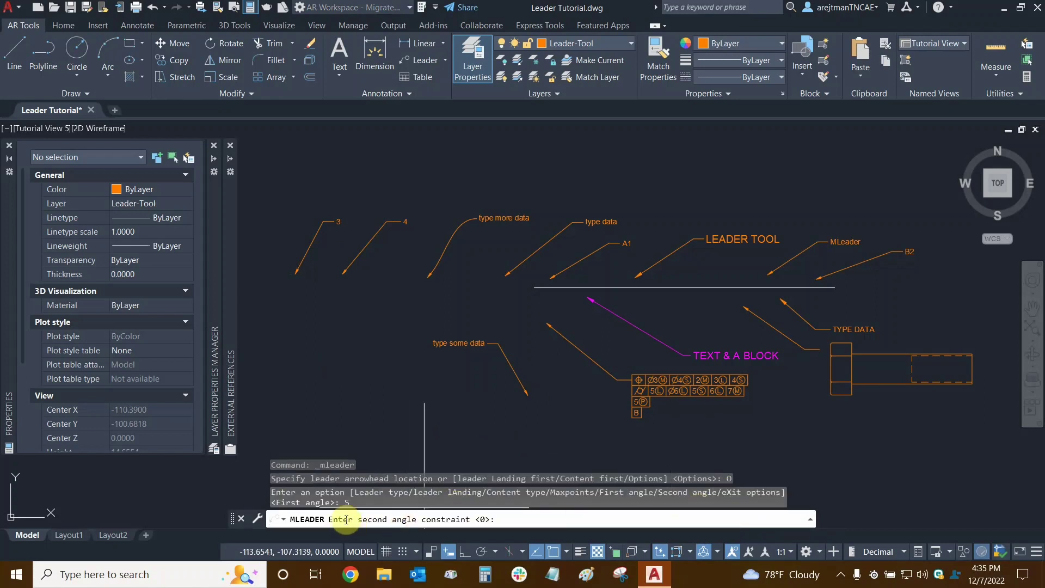
click(520, 519)
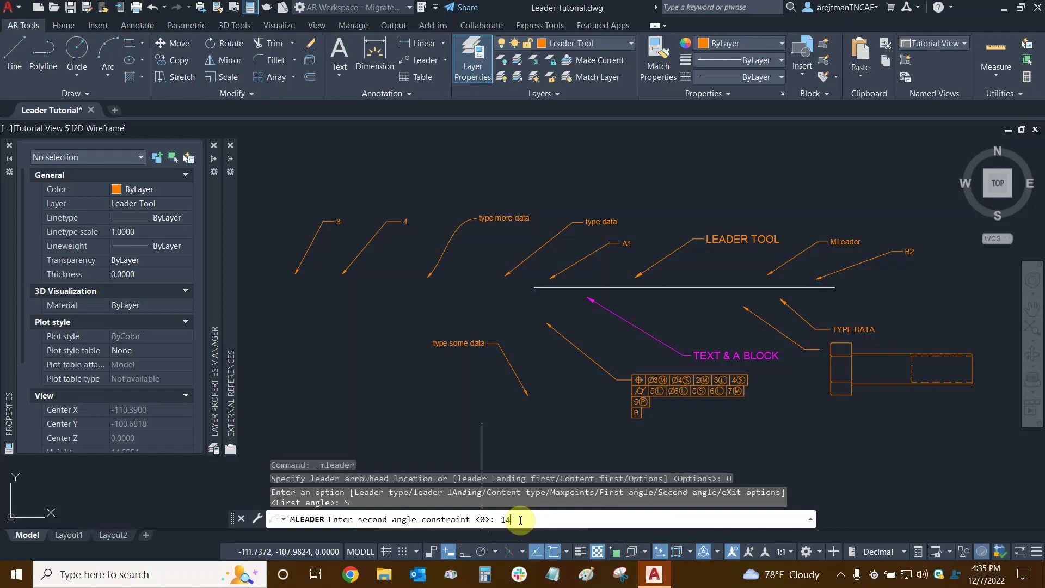
key(Return)
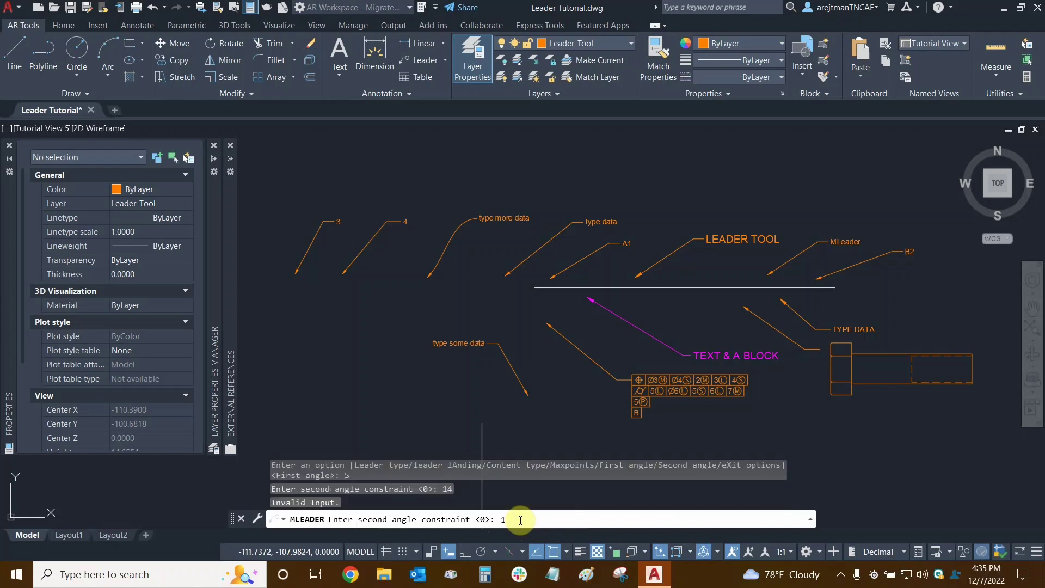
key(Return)
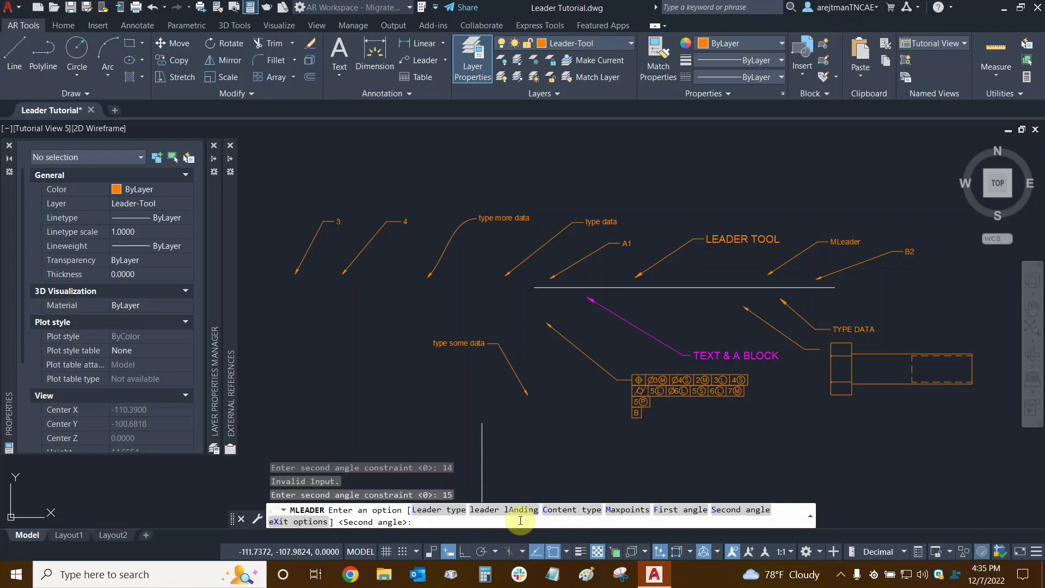
key(Down)
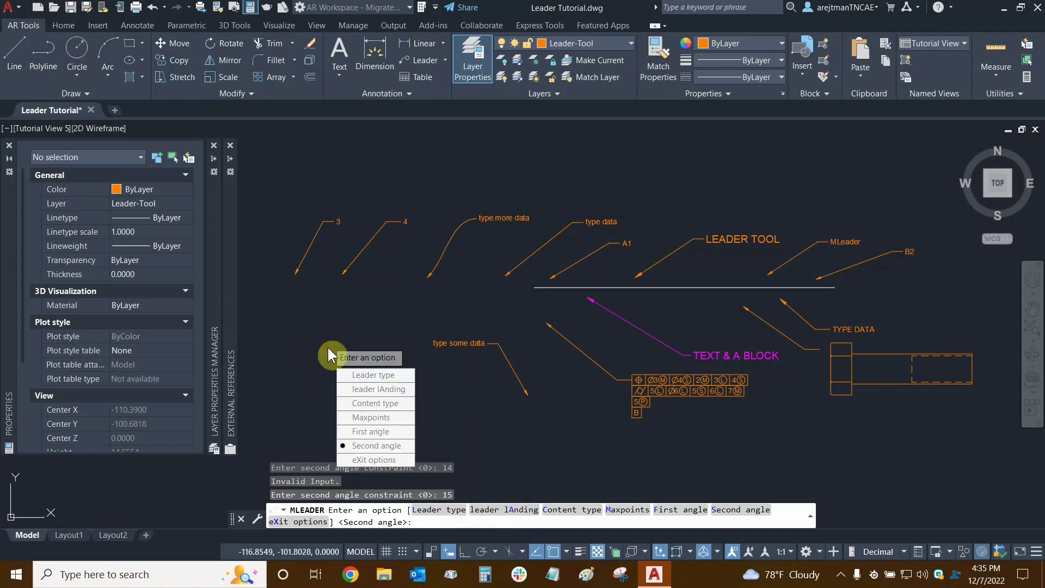
click(372, 460)
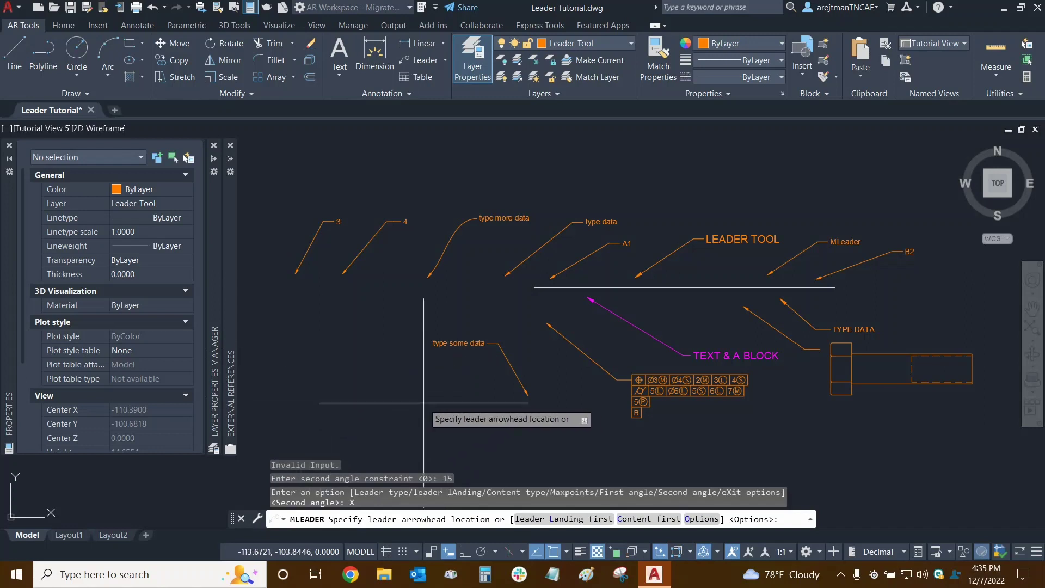
- Place the leader just left of the "type some data" leader, landing up to the left, with the text "15"
click(465, 403)
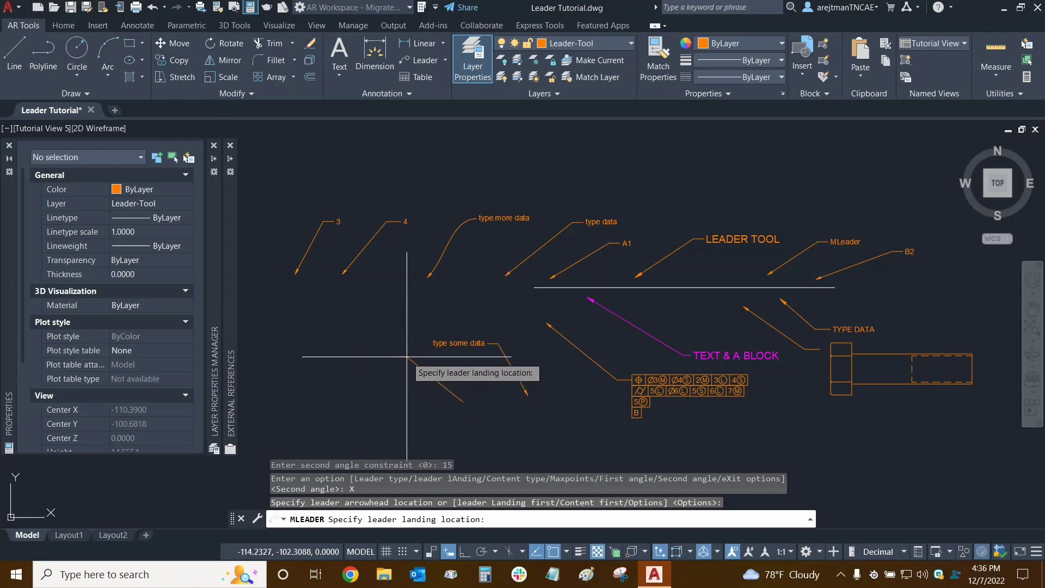
click(400, 358)
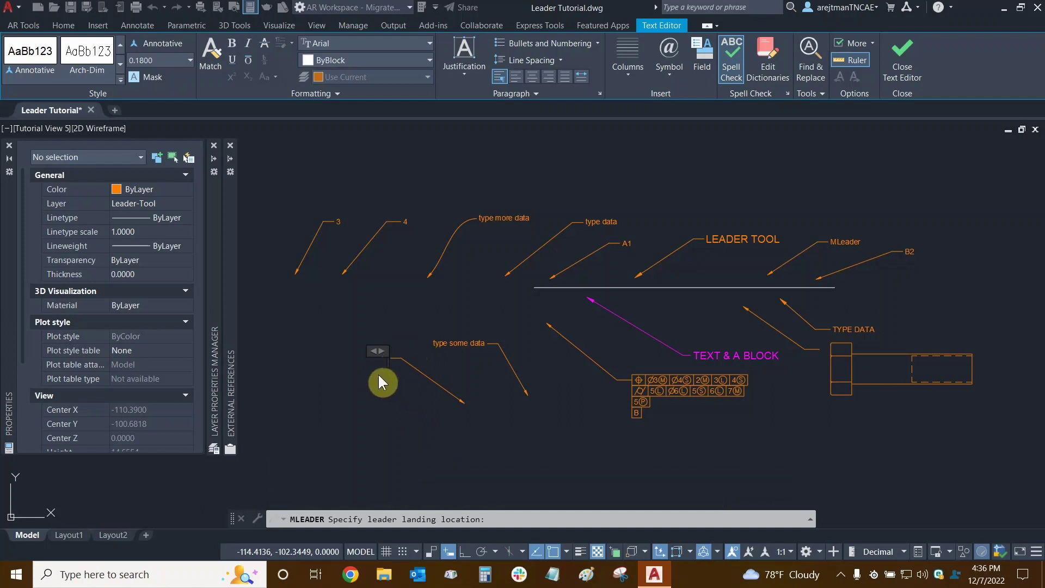
text(15)
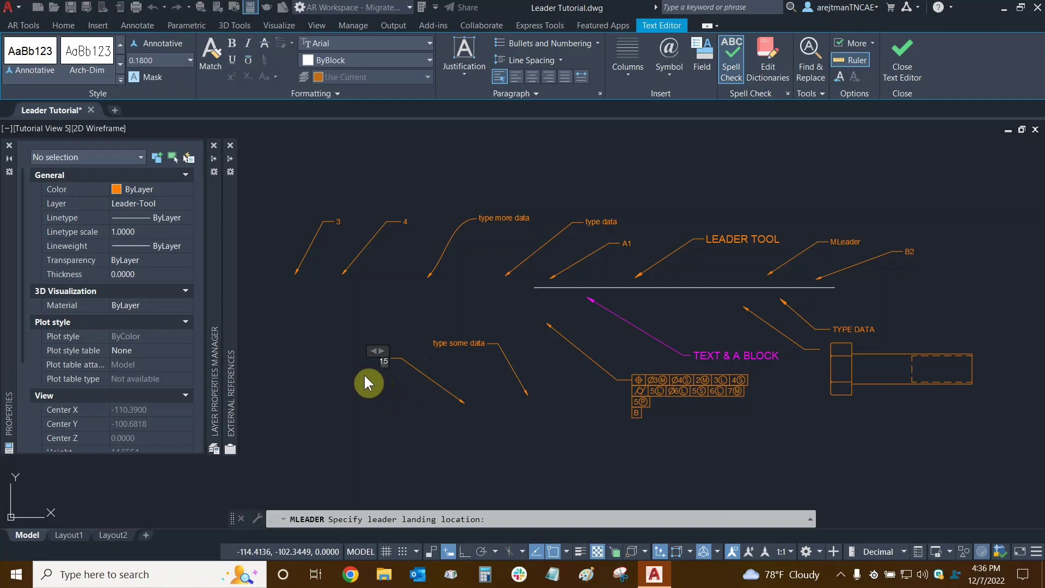
click(364, 374)
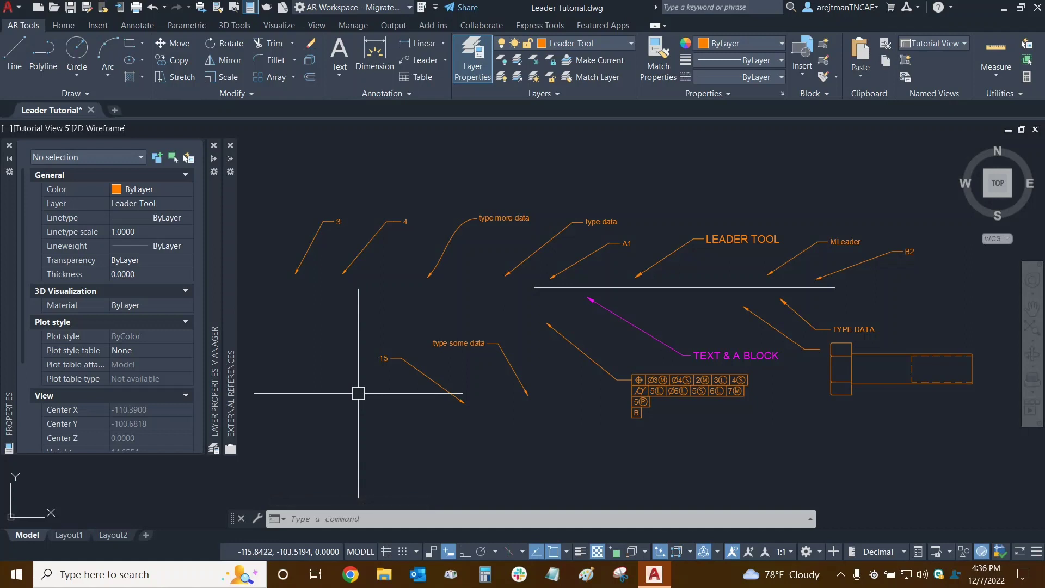
- Try to set the multileader's second angle constraint back to 0 and cancel the command
click(419, 61)
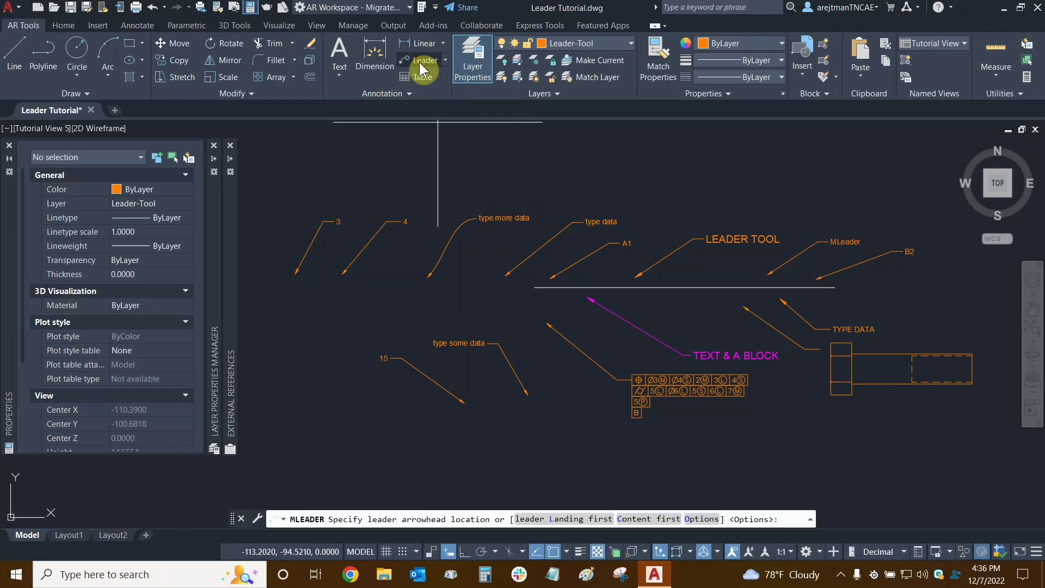
click(702, 519)
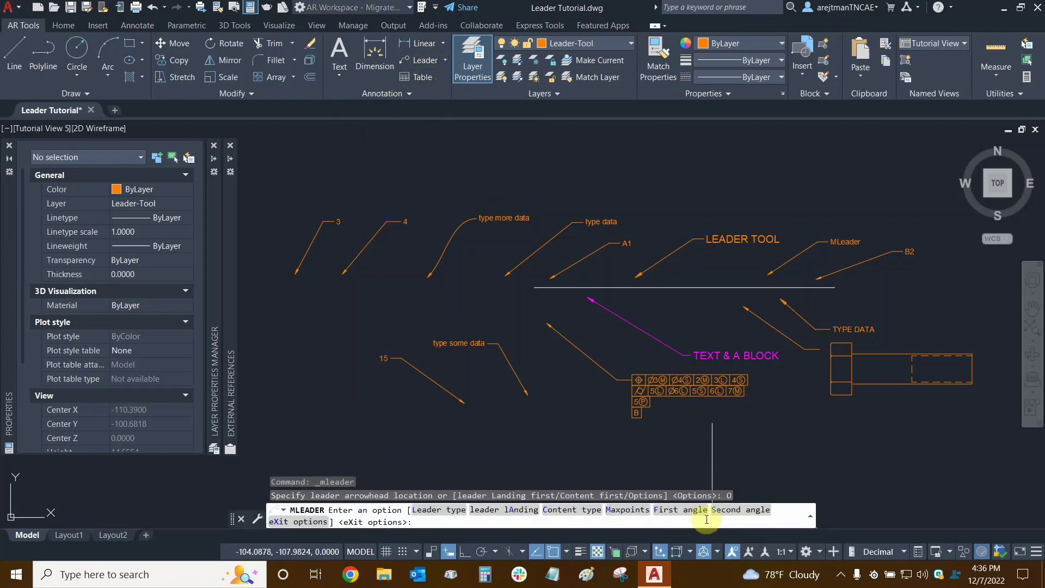
click(737, 510)
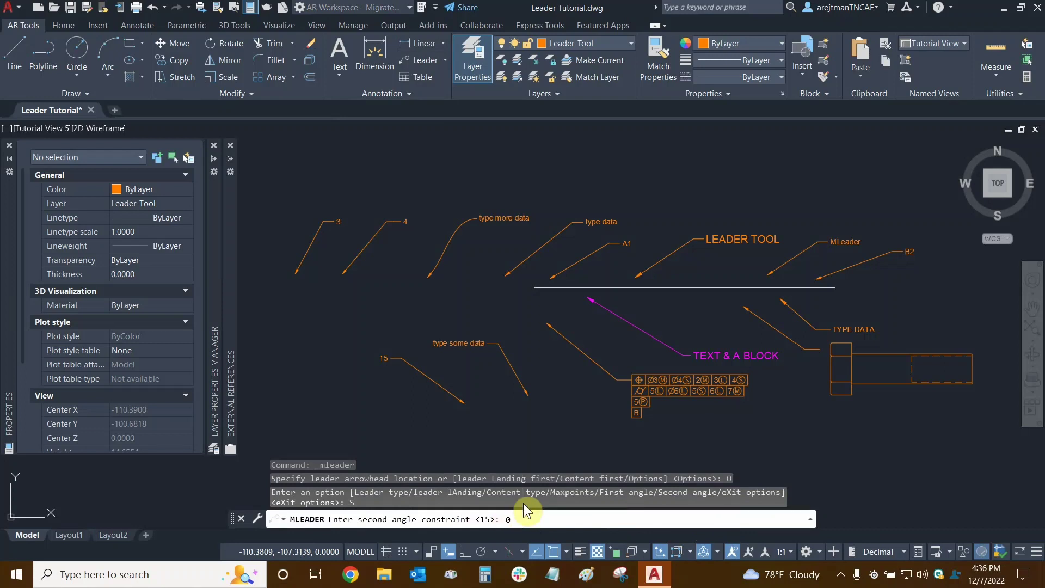
text(0)
key(Return)
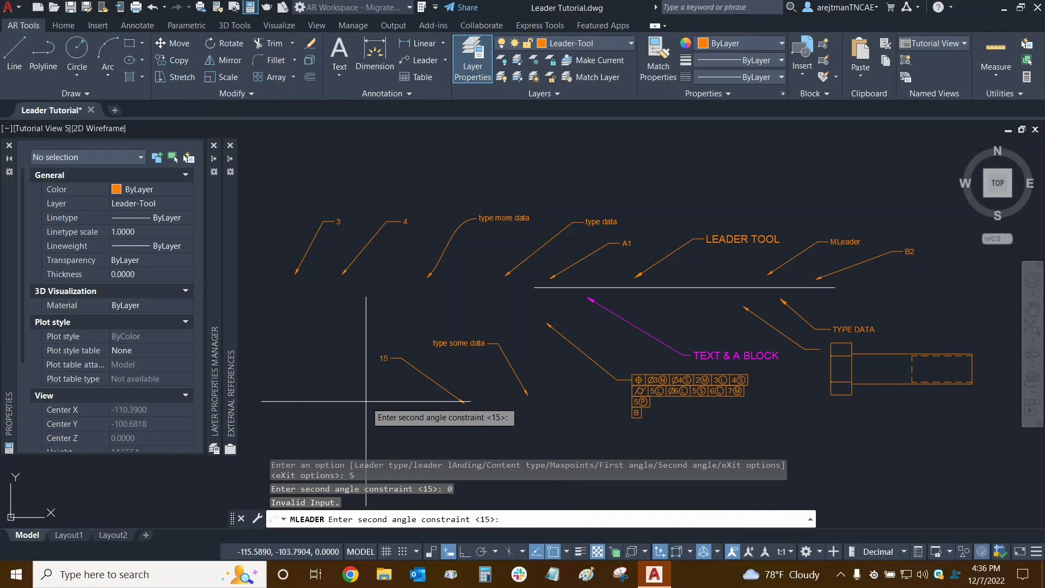
key(Escape)
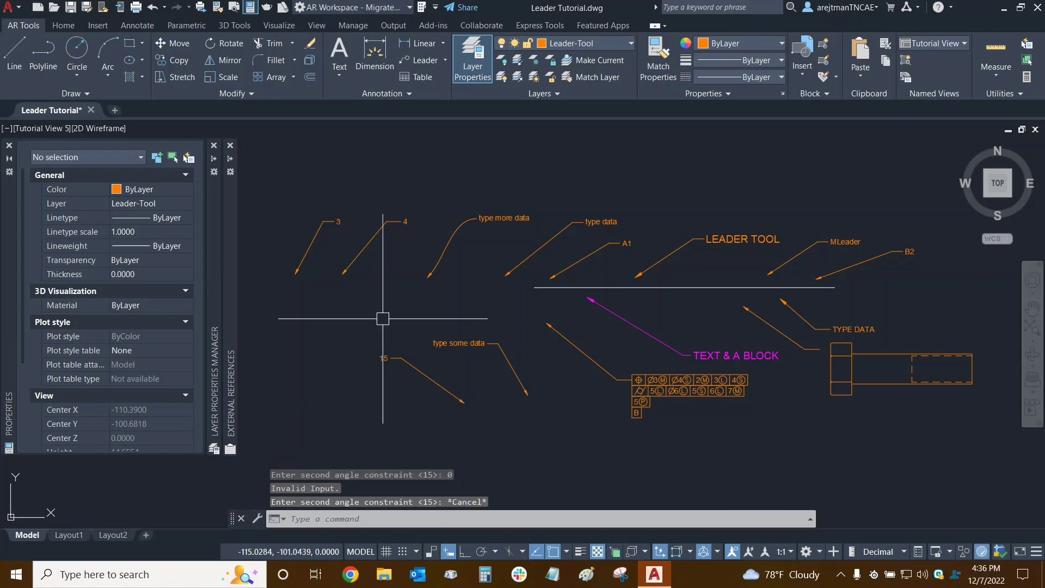
- Try to set the multileader's first angle constraint back to 0 and cancel the command
click(413, 61)
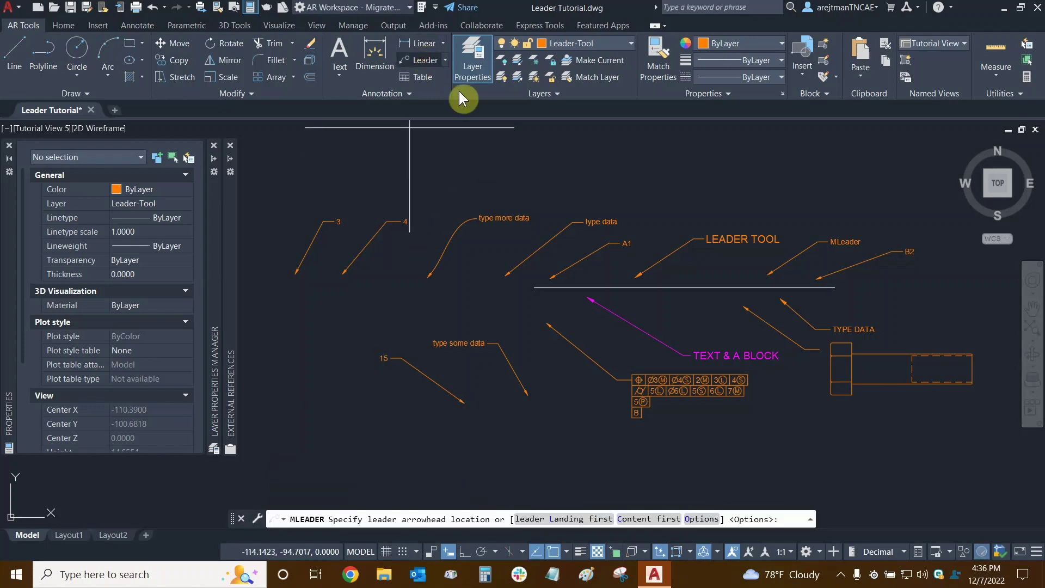
click(701, 519)
click(680, 511)
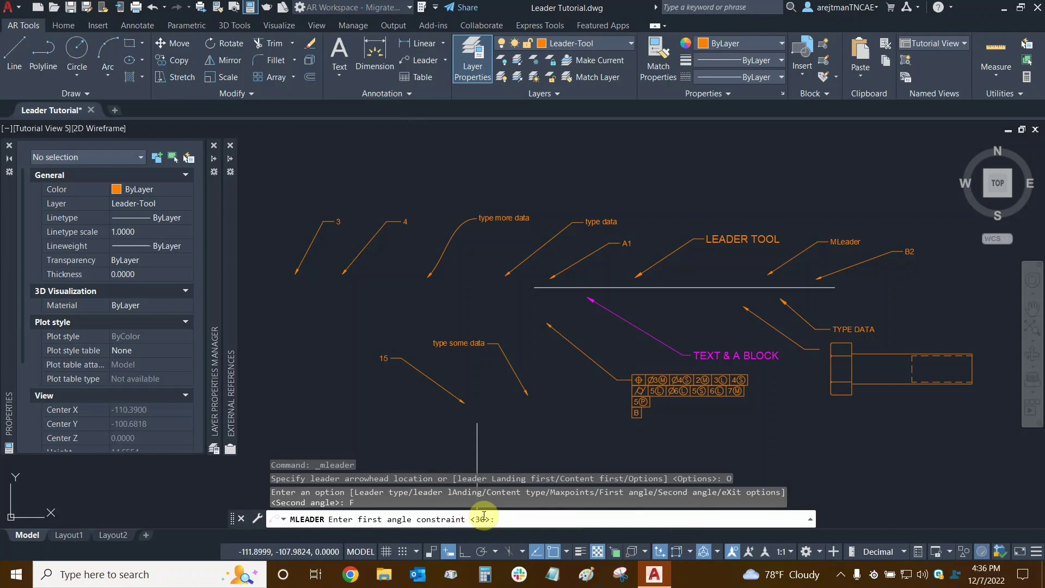
text(0)
key(Return)
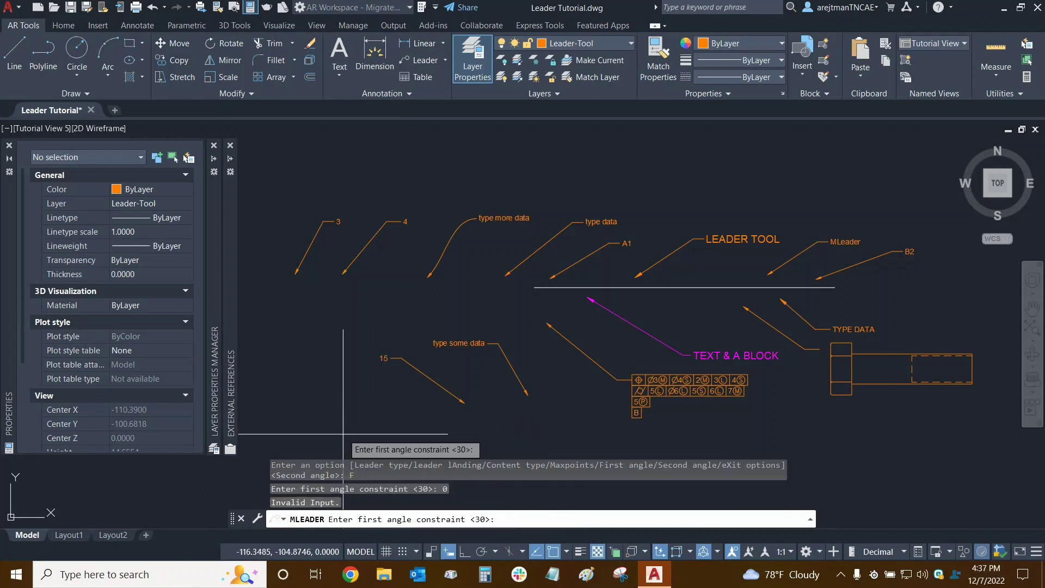
key(Escape)
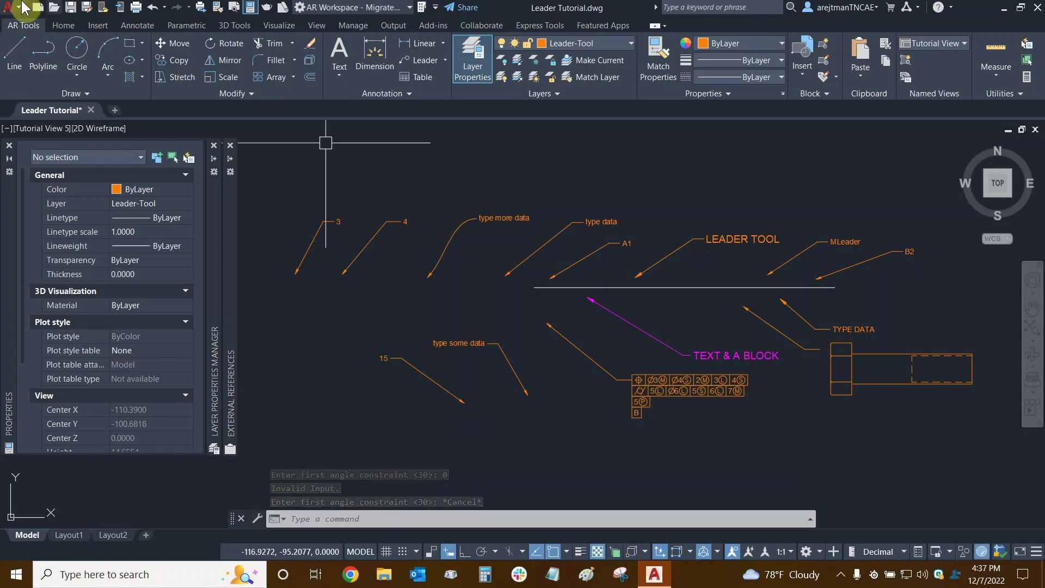
- Review where the leader tools are found, including Add Leader, Remove Leader, Align and Collect, among the home and annotation tools
click(70, 25)
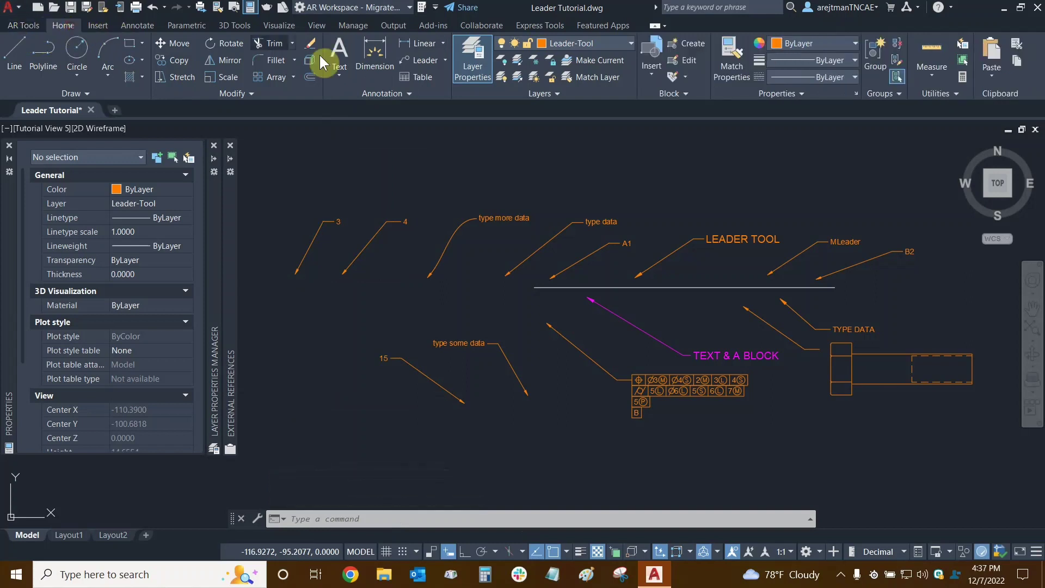
click(445, 60)
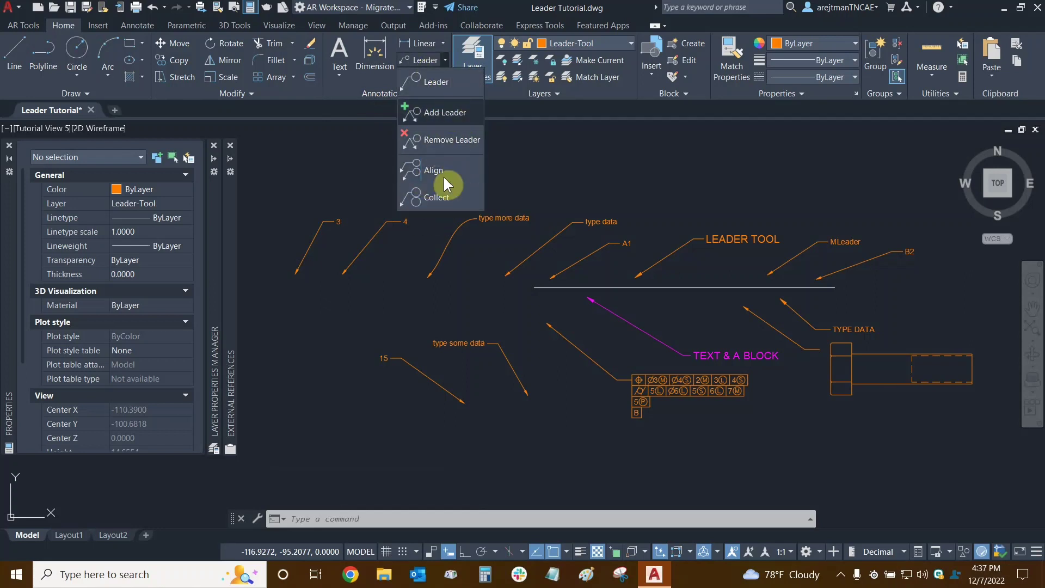
click(365, 418)
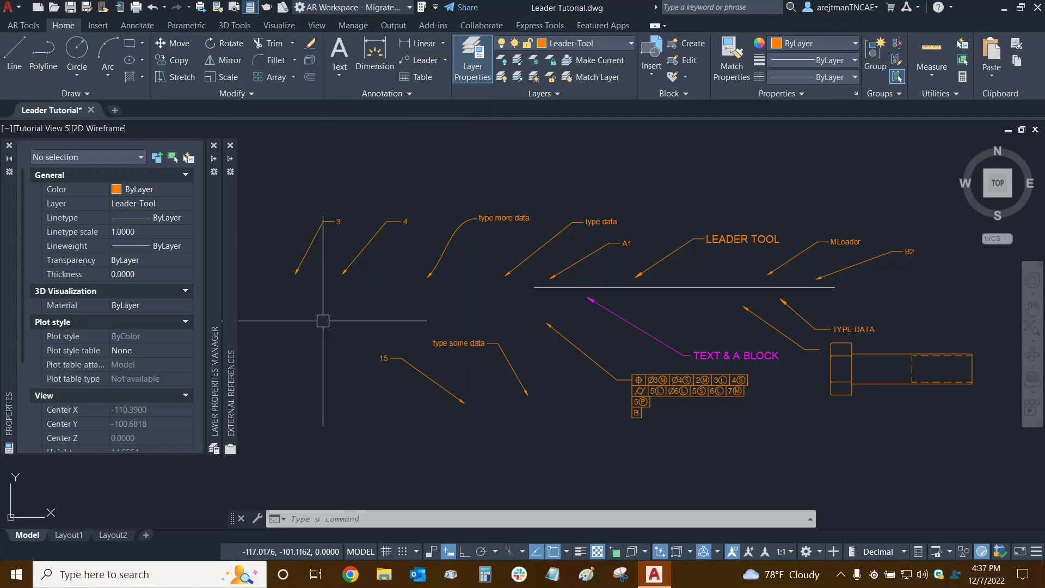
click(145, 27)
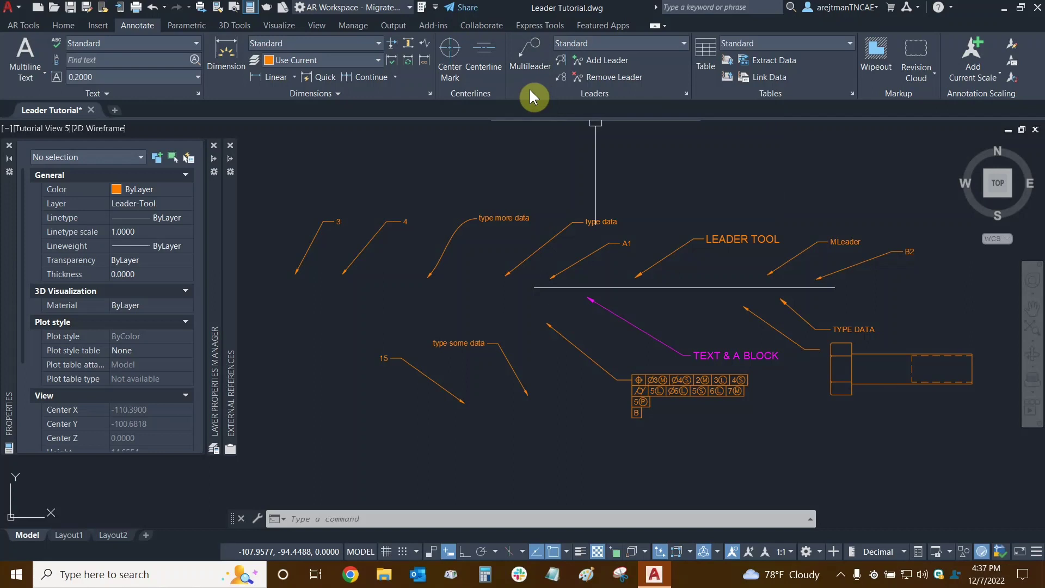
click(687, 94)
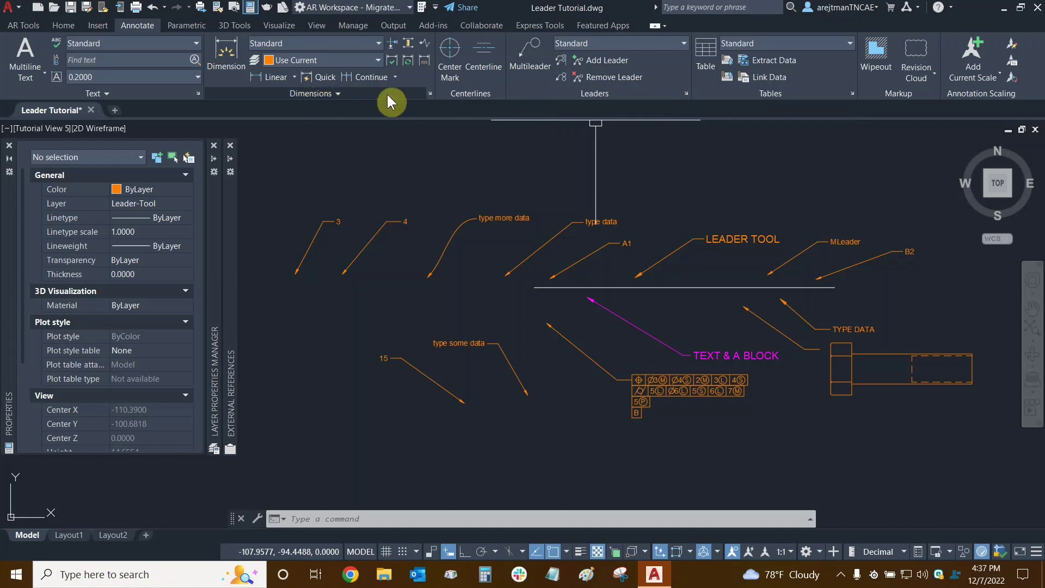